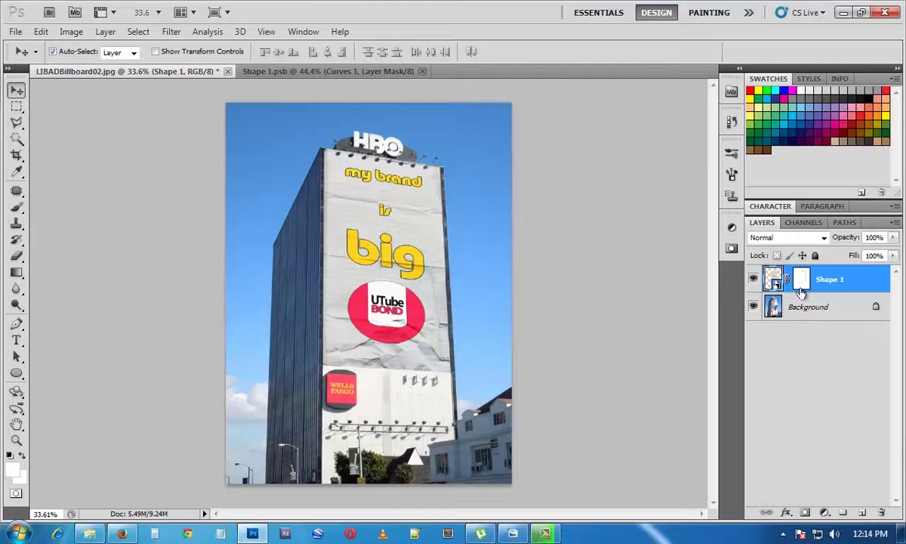
- Compare the new billboard design with the original, then open the Shape 1 smart object's contents
{"action": "left_click", "coordinate": [754, 280]}
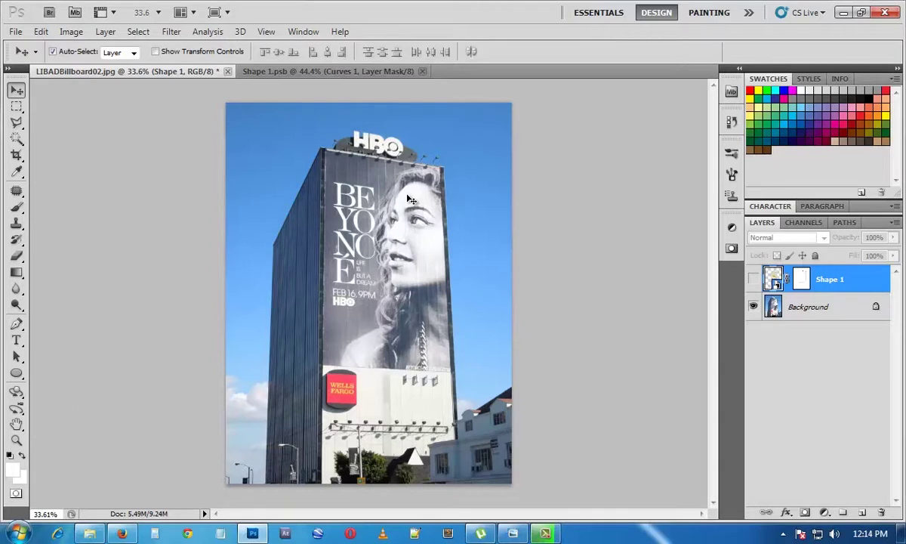
{"action": "left_click", "coordinate": [753, 279]}
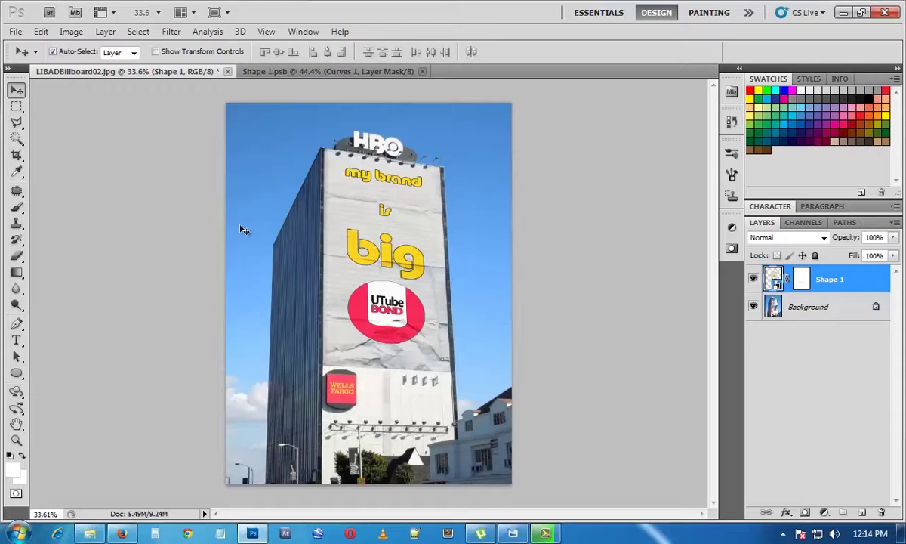
{"action": "double_click", "coordinate": [774, 279]}
{"action": "left_click", "coordinate": [463, 224]}
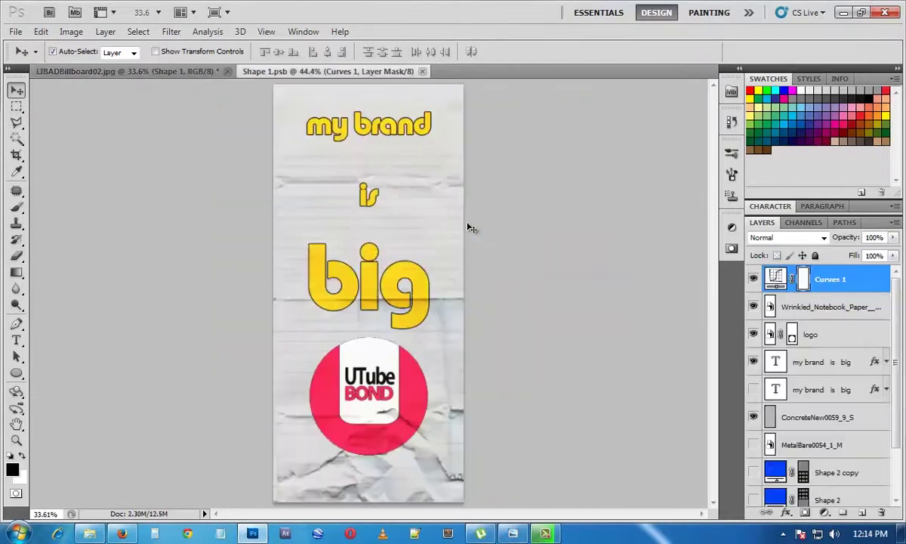
- Draw a freeform diagonal band from the lower right and fill it red
{"action": "left_click", "coordinate": [17, 323]}
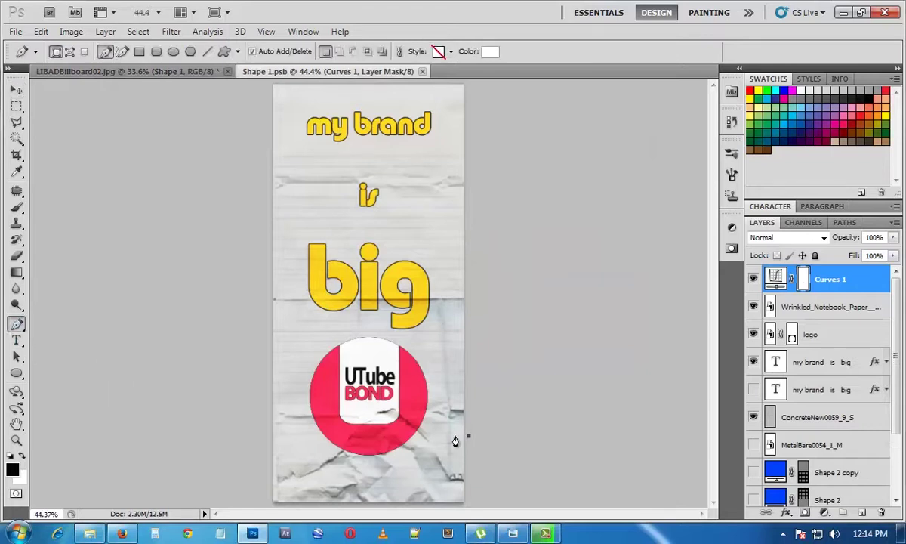
{"action": "left_click", "coordinate": [469, 436]}
{"action": "left_click", "coordinate": [241, 334]}
{"action": "left_click", "coordinate": [239, 205]}
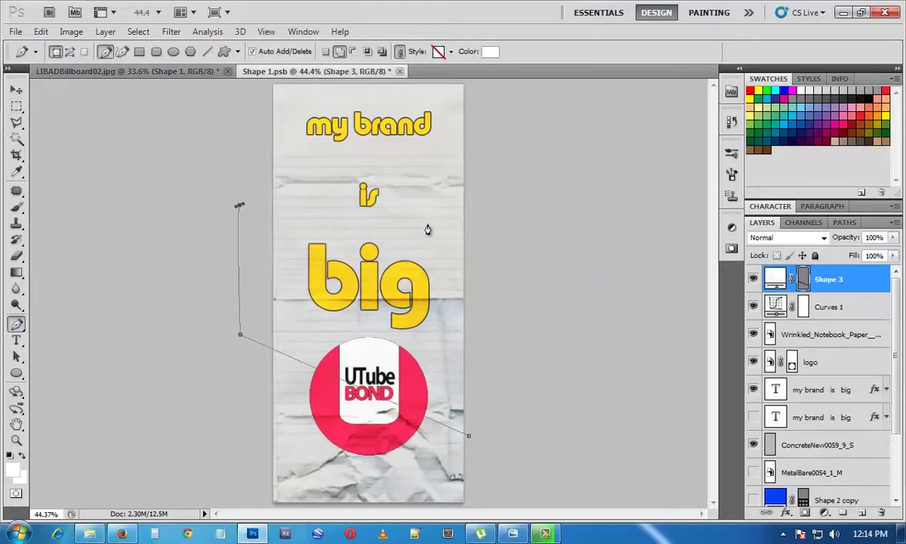
{"action": "left_click", "coordinate": [480, 425]}
{"action": "left_click", "coordinate": [468, 436]}
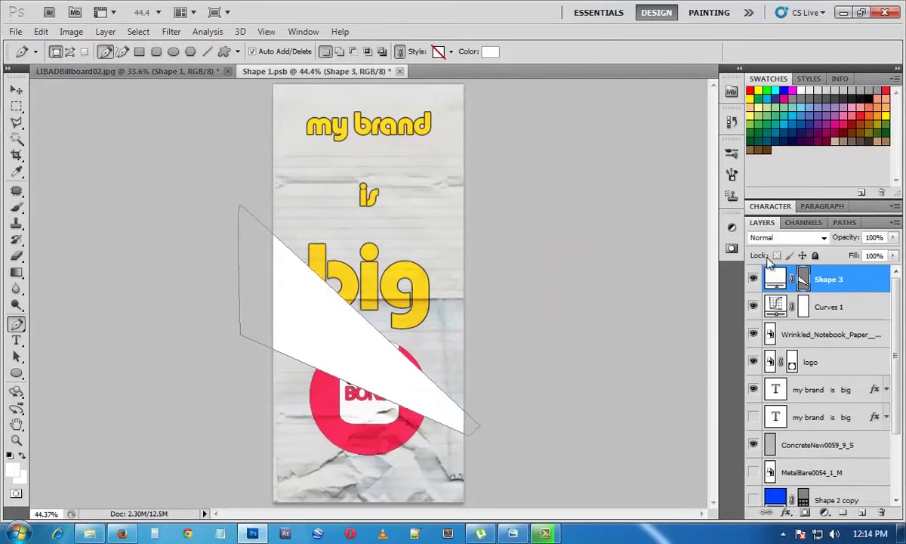
{"action": "double_click", "coordinate": [776, 279]}
{"action": "left_click", "coordinate": [738, 230]}
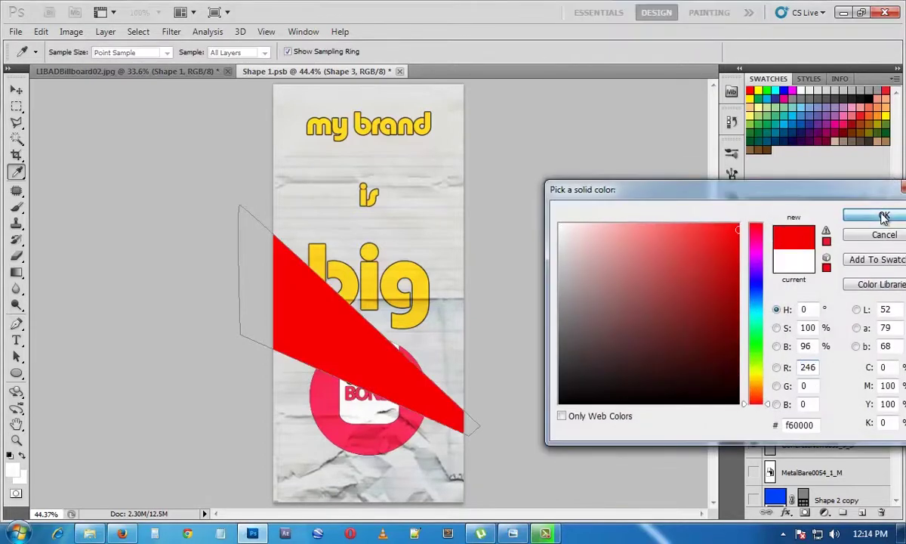
{"action": "left_click", "coordinate": [884, 215]}
- Move the red band below MetalBare0054_1_M and make it a slightly darker red
{"action": "left_click_drag", "start_coordinate": [836, 295], "coordinate": [840, 426]}
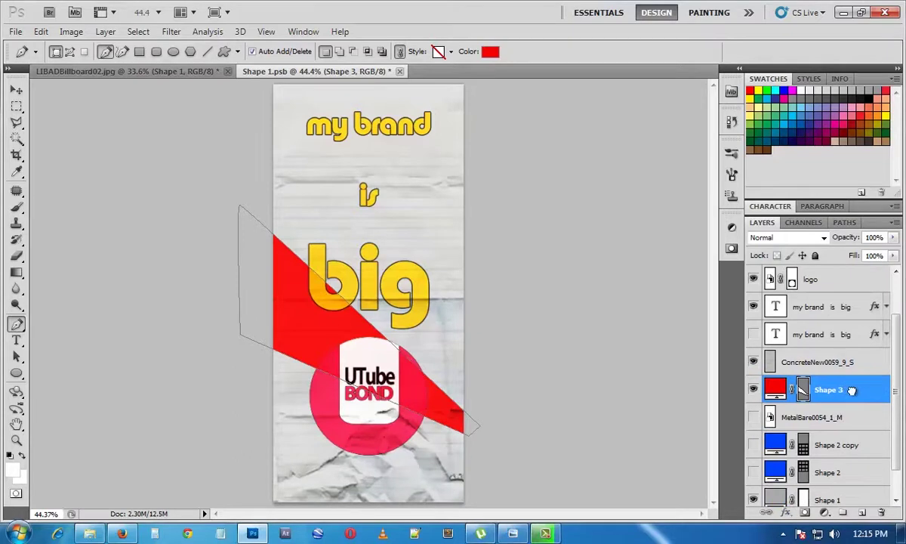
{"action": "left_click_drag", "start_coordinate": [850, 387], "coordinate": [778, 416]}
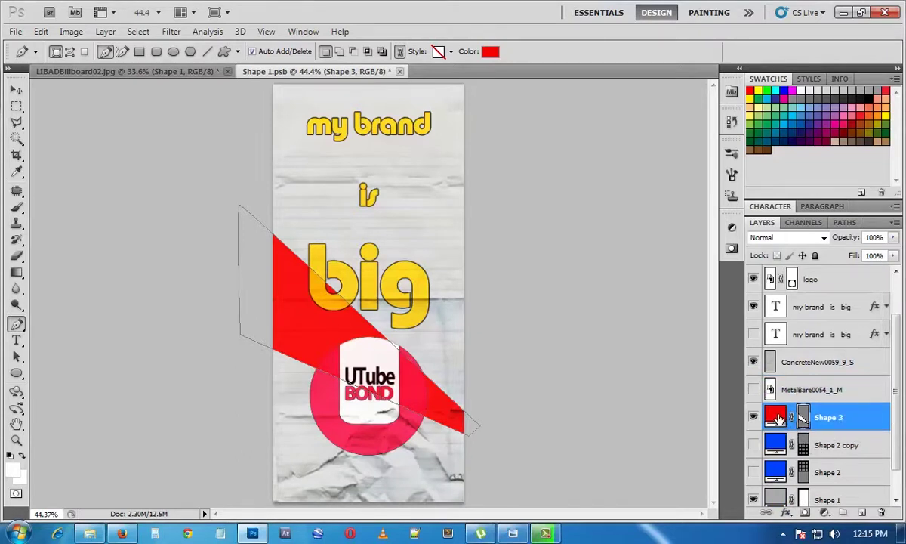
{"action": "double_click", "coordinate": [778, 417]}
{"action": "left_click", "coordinate": [714, 259]}
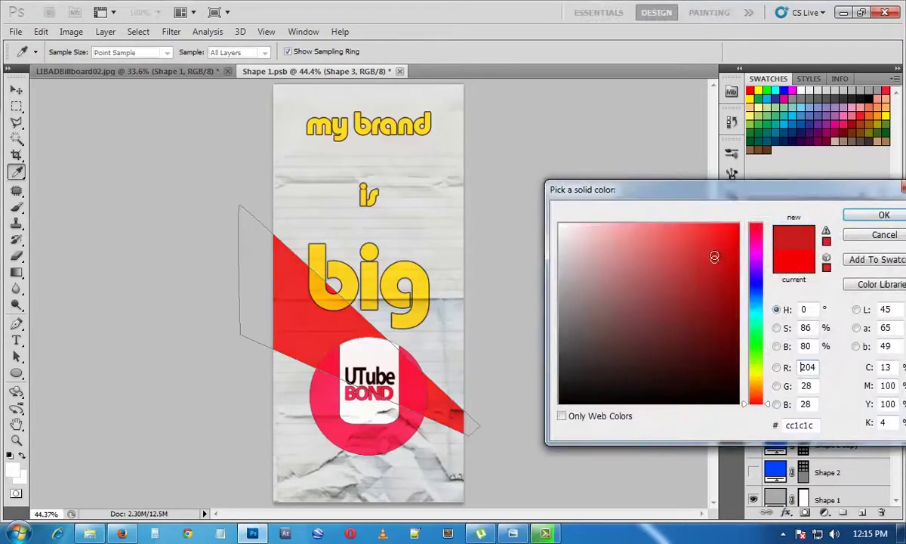
{"action": "left_click", "coordinate": [846, 217]}
- Draw a second band at the lower left and fill it pink
{"action": "left_click", "coordinate": [268, 394]}
{"action": "left_click", "coordinate": [495, 284]}
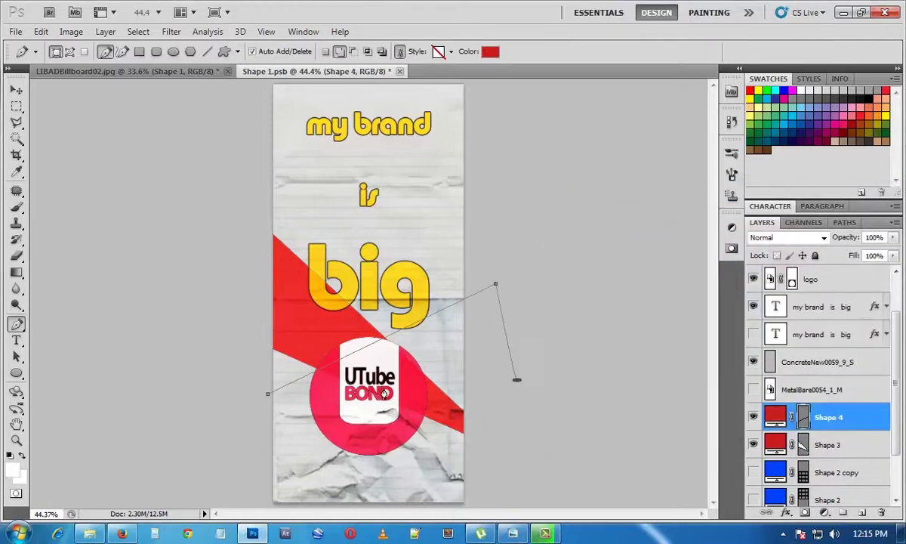
{"action": "left_click", "coordinate": [516, 379]}
{"action": "left_click", "coordinate": [253, 416]}
{"action": "left_click", "coordinate": [268, 393]}
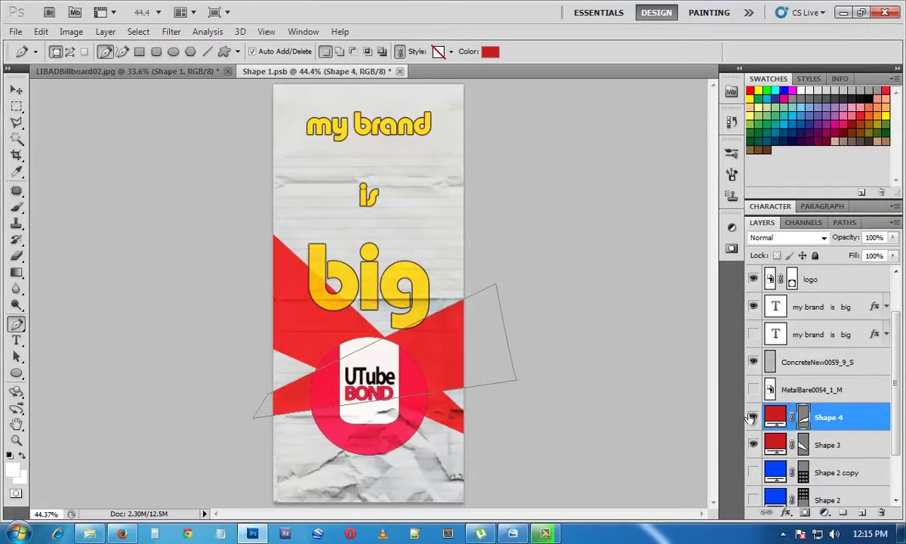
{"action": "double_click", "coordinate": [774, 416]}
{"action": "left_click", "coordinate": [757, 252]}
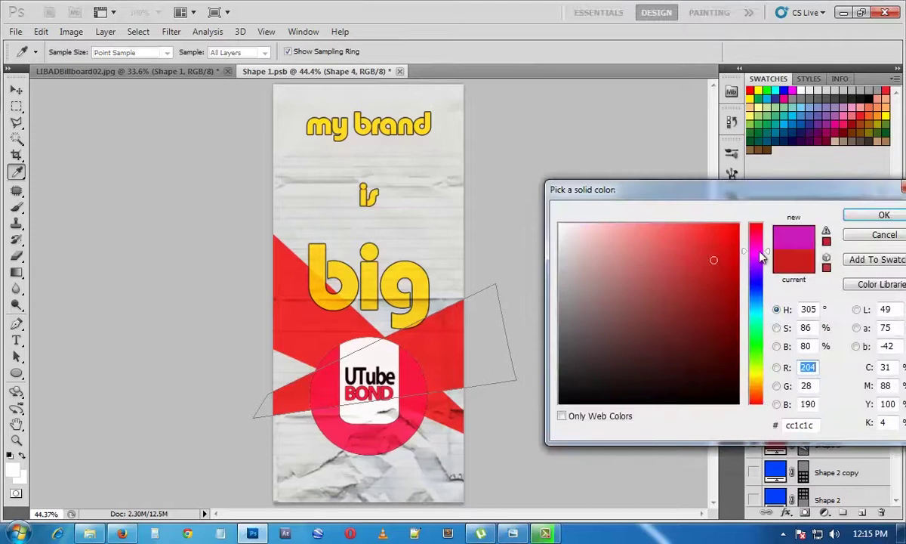
{"action": "left_click", "coordinate": [657, 265]}
{"action": "left_click", "coordinate": [884, 214]}
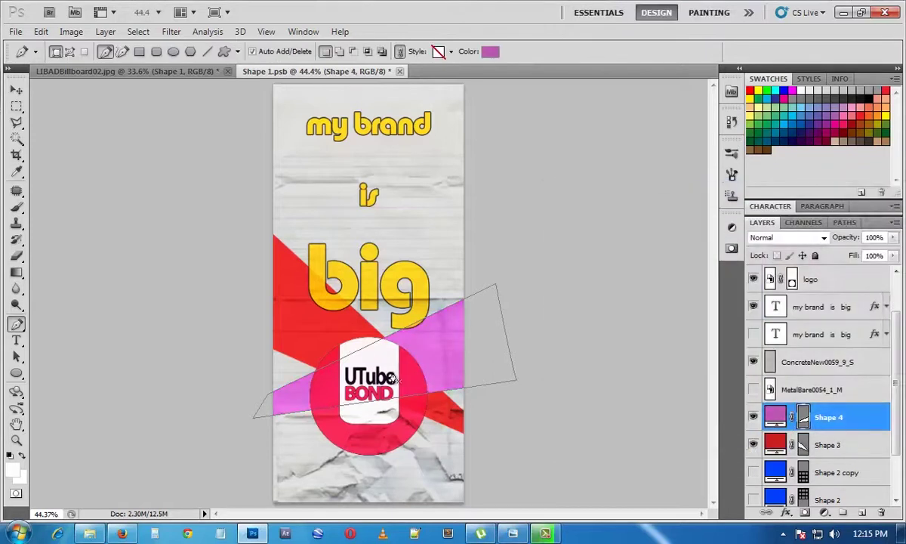
- Draw a curved blob near the upper right and fill it green (6ebe55)
{"action": "left_click", "coordinate": [500, 150]}
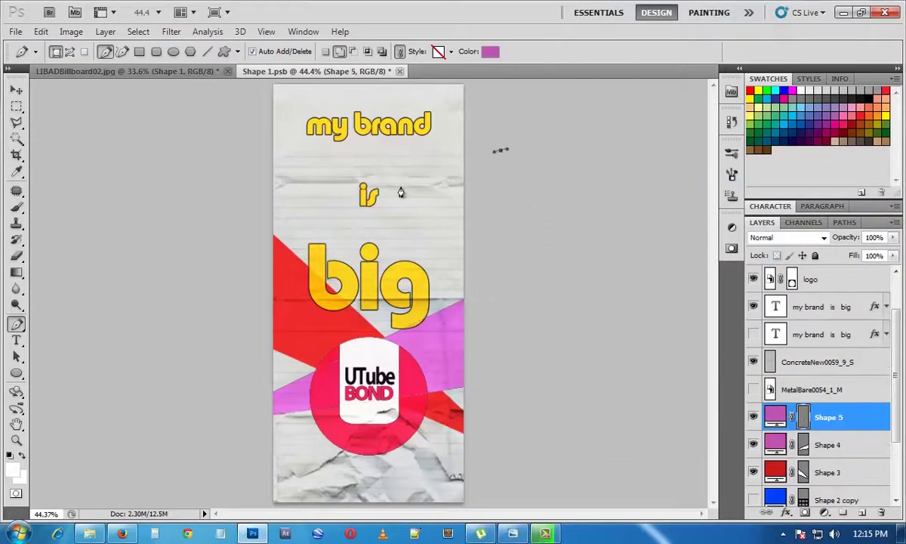
{"action": "left_click_drag", "start_coordinate": [405, 182], "coordinate": [390, 198]}
{"action": "left_click_drag", "start_coordinate": [420, 269], "coordinate": [484, 311]}
{"action": "left_click_drag", "start_coordinate": [590, 234], "coordinate": [569, 192]}
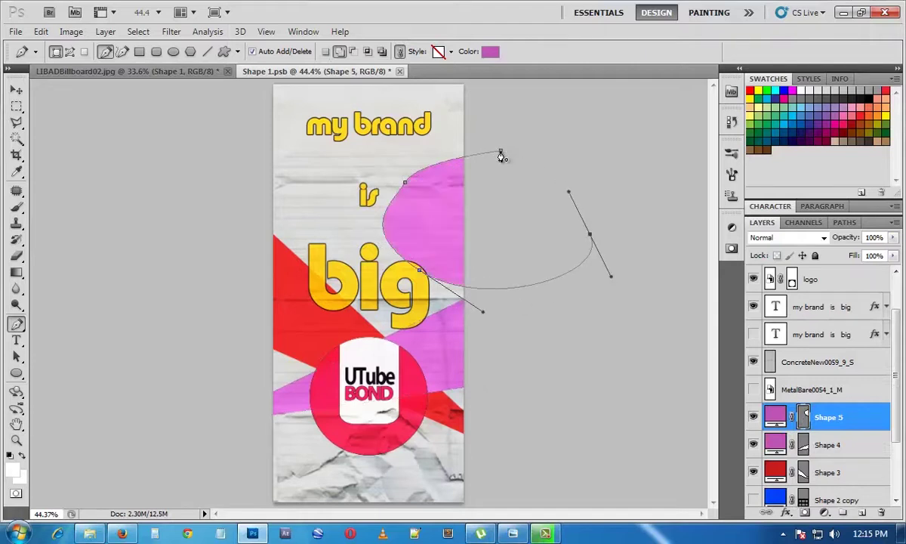
{"action": "left_click", "coordinate": [500, 153]}
{"action": "double_click", "coordinate": [778, 412]}
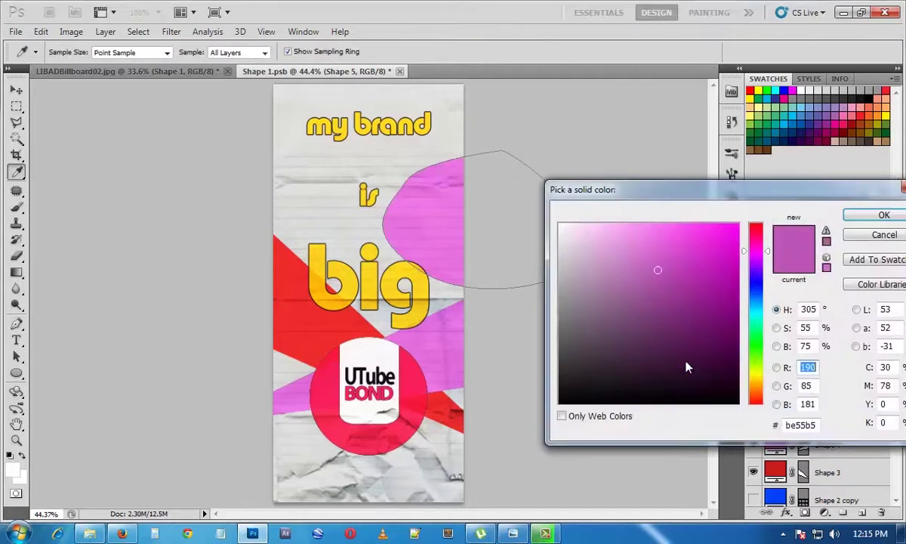
{"action": "left_click", "coordinate": [756, 350]}
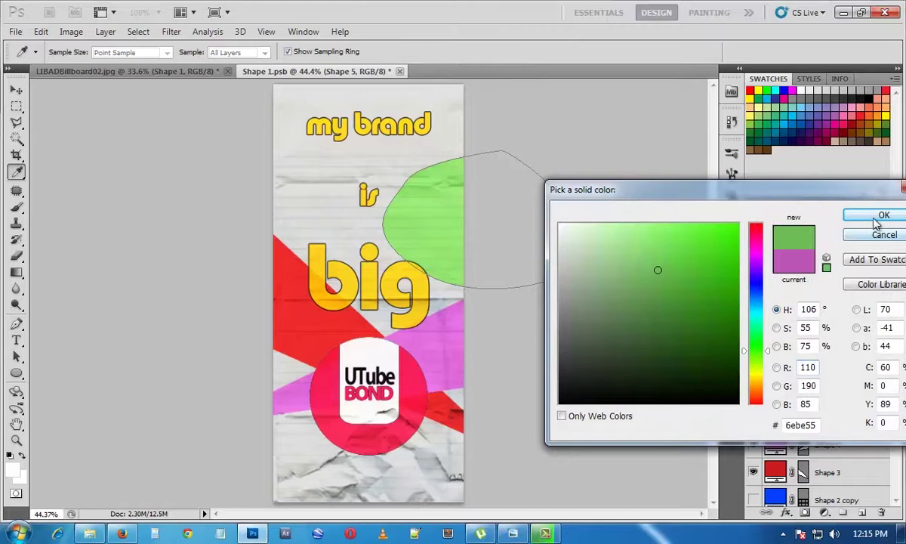
{"action": "left_click", "coordinate": [882, 215]}
- Add a new text layer reading 'really' near the top of the poster
{"action": "left_click", "coordinate": [16, 340]}
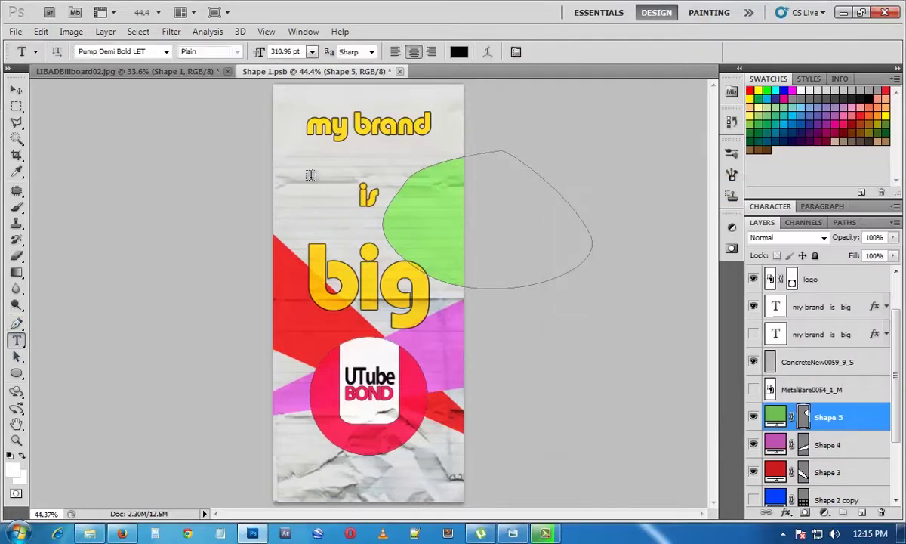
{"action": "left_click", "coordinate": [293, 153]}
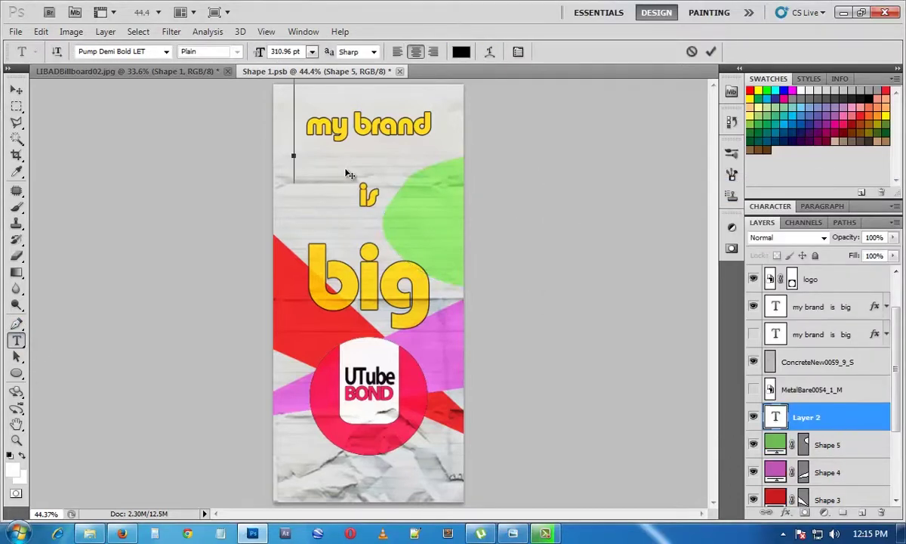
{"action": "type", "text": "r"}
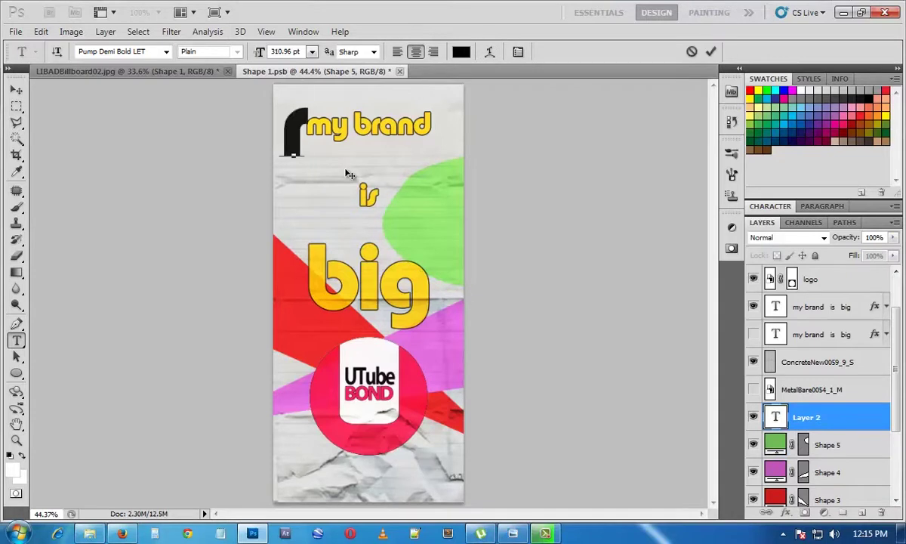
{"action": "type", "text": "eal"}
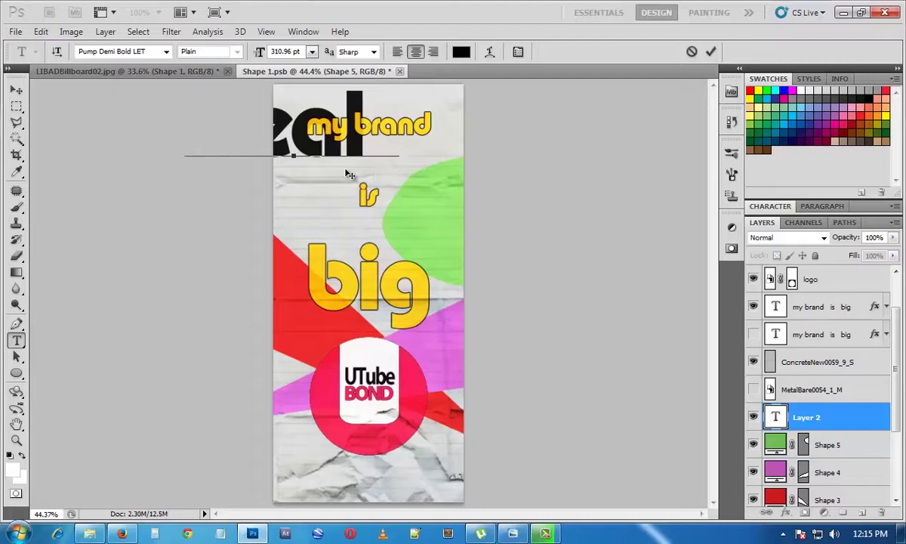
{"action": "type", "text": "ly"}
{"action": "left_click", "coordinate": [17, 90]}
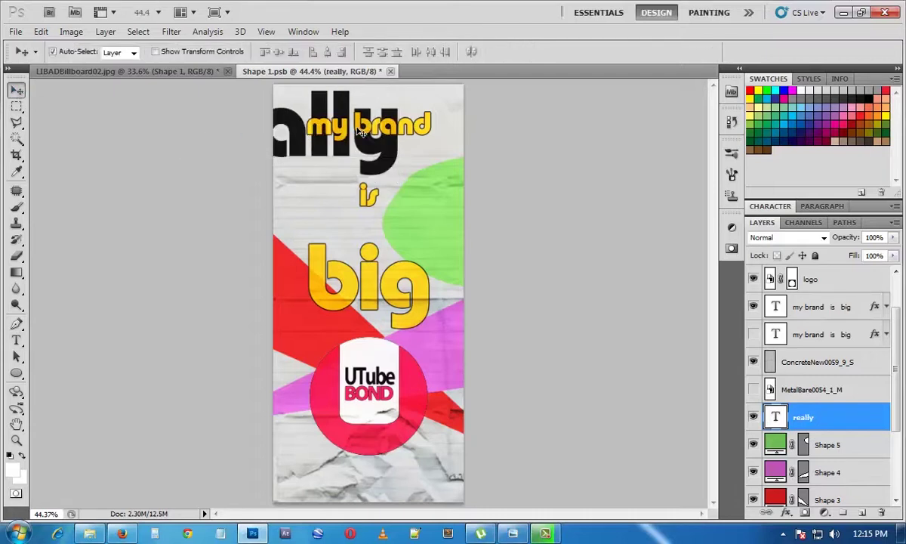
- Shrink 'really' to about half size and place it just above 'big'
{"action": "left_click_drag", "start_coordinate": [355, 163], "coordinate": [315, 111]}
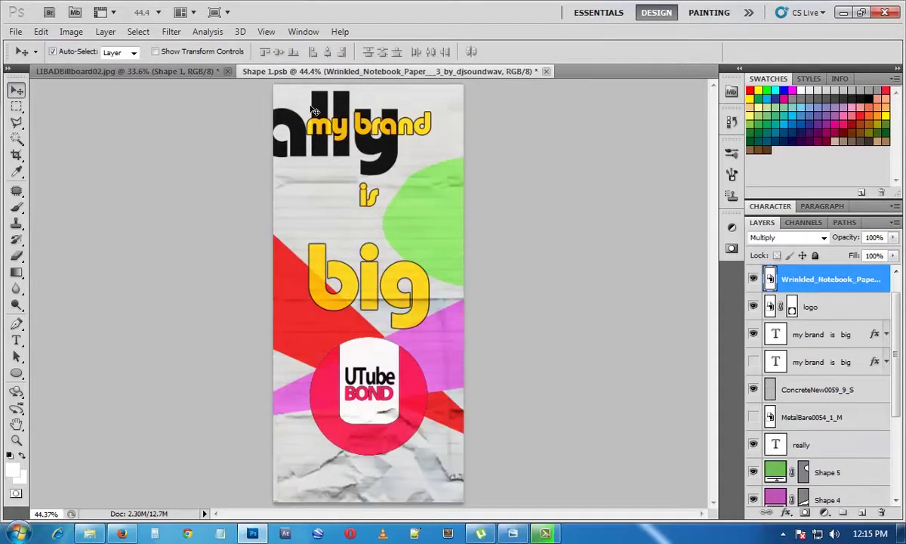
{"action": "scroll", "coordinate": [812, 356], "scroll_direction": "up", "scroll_amount": 1}
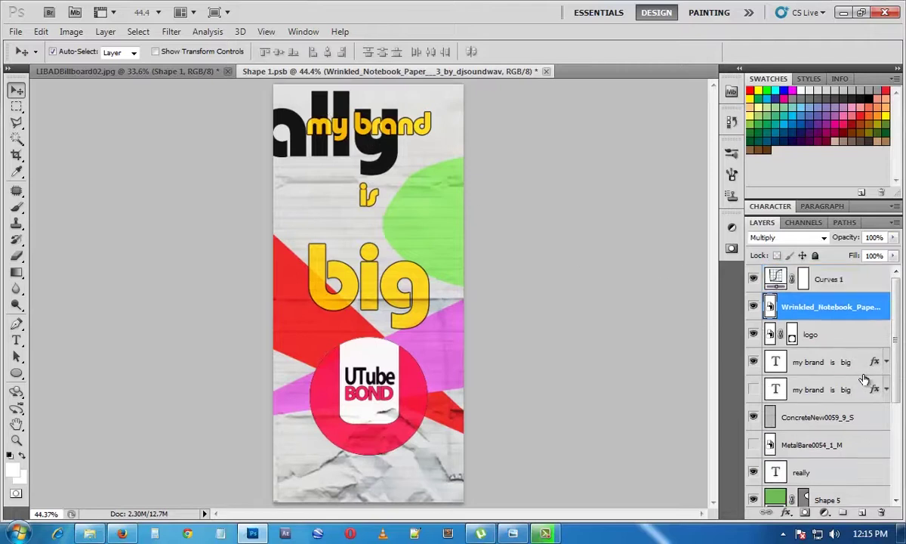
{"action": "scroll", "coordinate": [823, 423], "scroll_direction": "down", "scroll_amount": 6}
{"action": "left_click", "coordinate": [827, 310]}
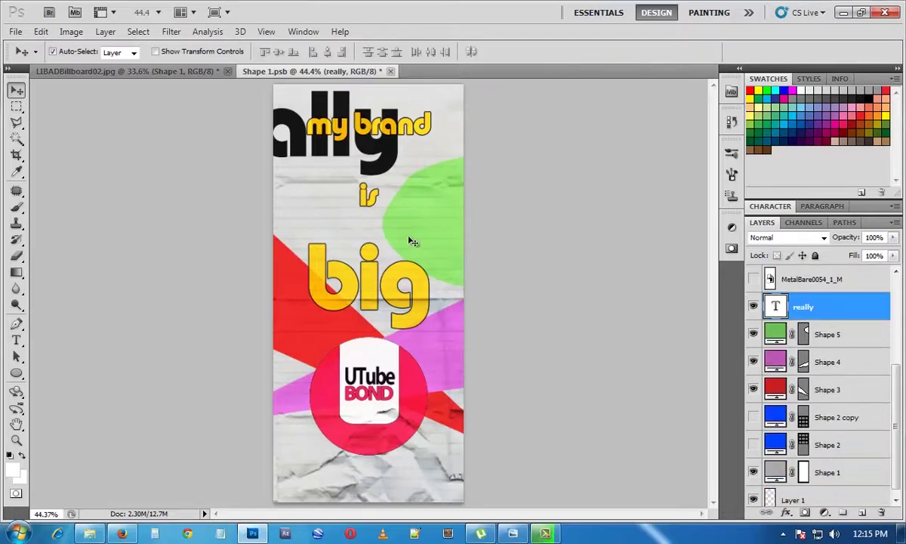
{"action": "key", "text": "ctrl+t"}
{"action": "left_click_drag", "start_coordinate": [326, 152], "coordinate": [412, 248]}
{"action": "left_click_drag", "start_coordinate": [484, 175], "coordinate": [393, 235]}
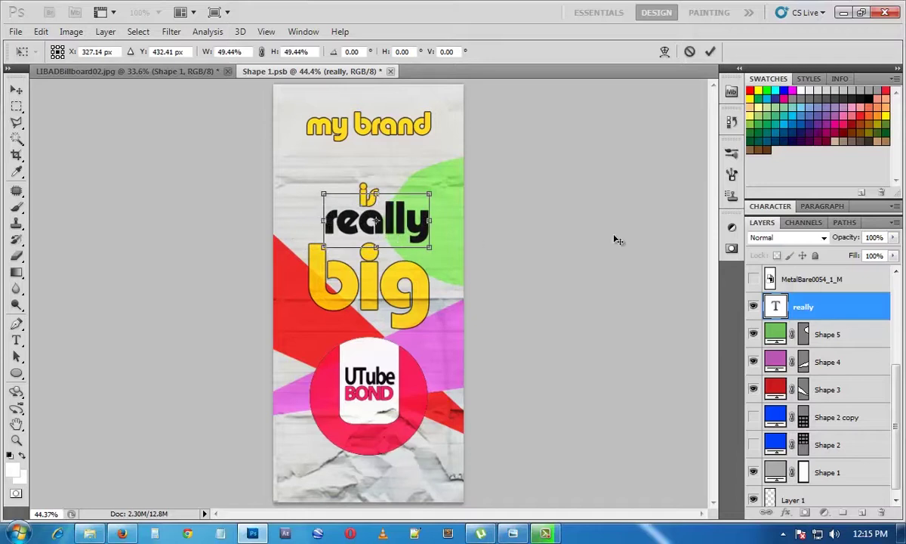
{"action": "key", "text": "Return"}
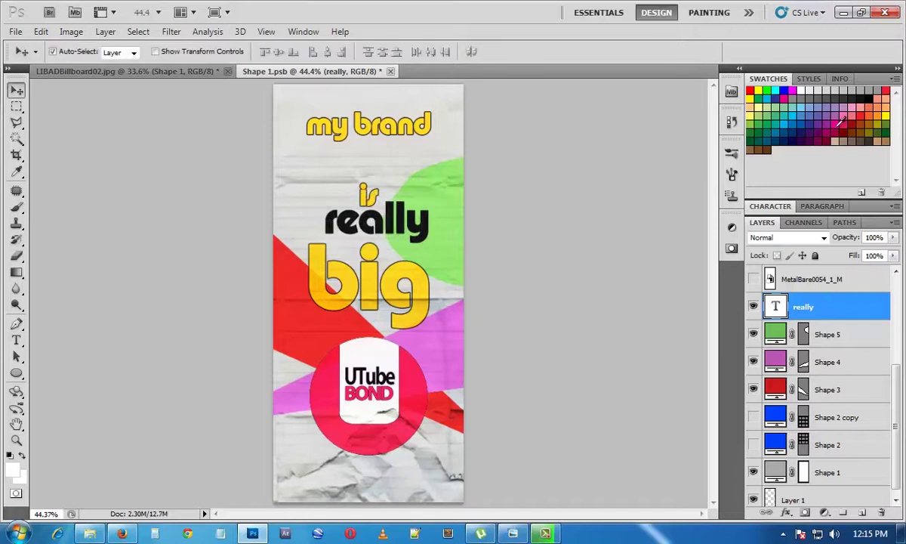
- Change the 'really' text colour to dark grey #242323
{"action": "left_click", "coordinate": [805, 206]}
{"action": "left_click", "coordinate": [774, 207]}
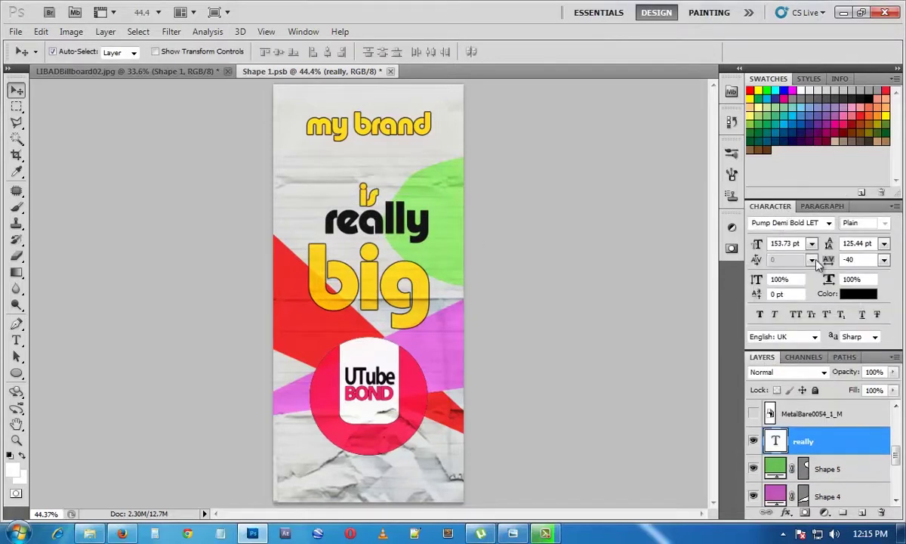
{"action": "left_click", "coordinate": [861, 348]}
{"action": "mouse_move", "coordinate": [584, 368]}
{"action": "left_mouse_down"}
{"action": "mouse_move", "coordinate": [562, 367]}
{"action": "mouse_move", "coordinate": [561, 378]}
{"action": "left_mouse_up"}
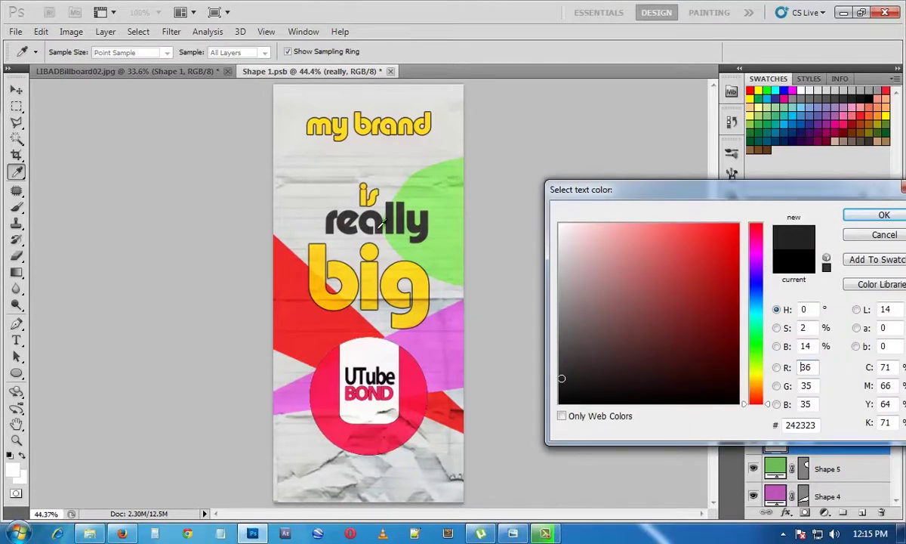
{"action": "left_click", "coordinate": [878, 215]}
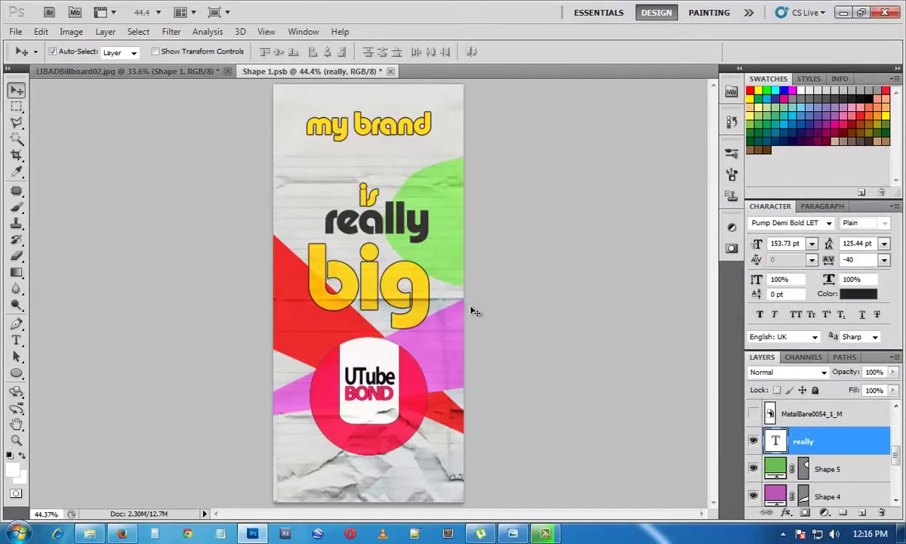
- Close LIBADBillboard02.jpg discarding its changes, then close the Shape 1.psb document
{"action": "left_click", "coordinate": [186, 73]}
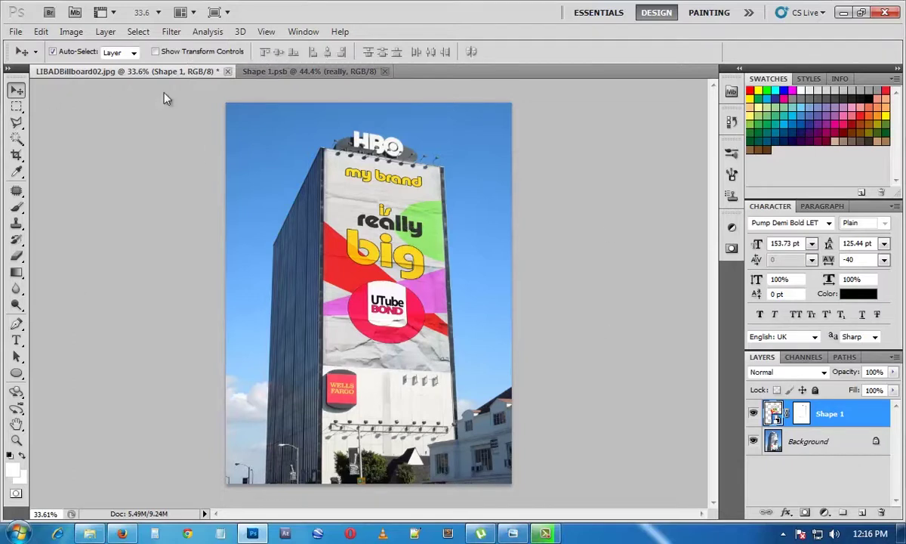
{"action": "left_click", "coordinate": [227, 71]}
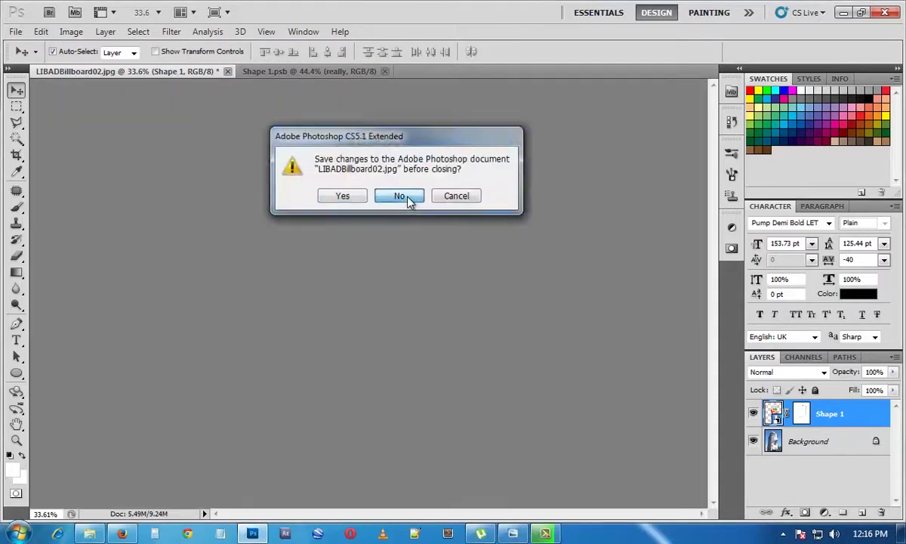
{"action": "left_click", "coordinate": [400, 196]}
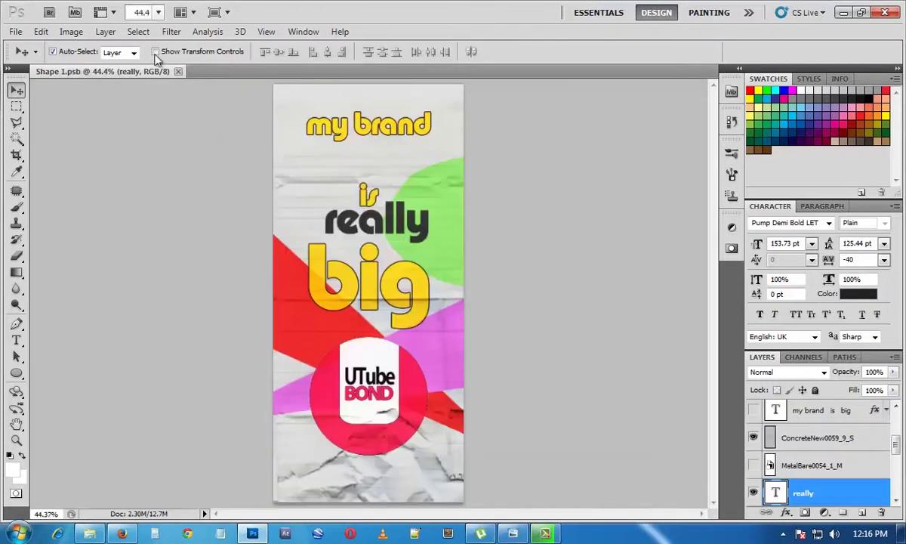
{"action": "left_click", "coordinate": [179, 72]}
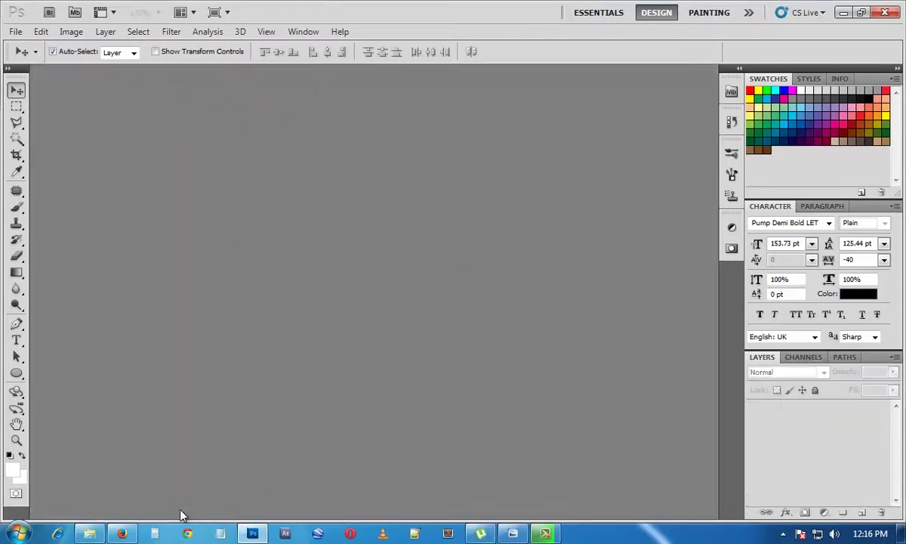
- Reopen LIBADBillboard02.jpg from the Downloads folder in Photoshop
{"action": "left_click", "coordinate": [91, 533]}
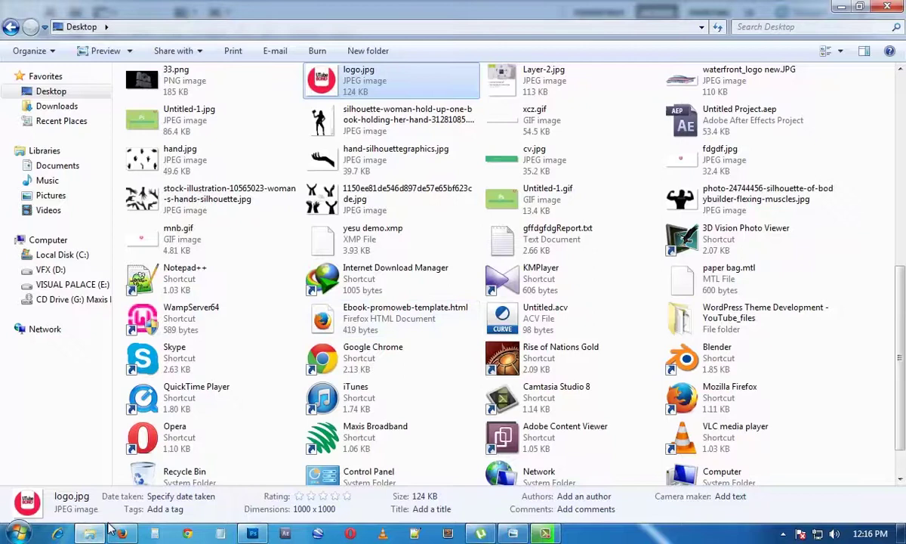
{"action": "left_click", "coordinate": [51, 106]}
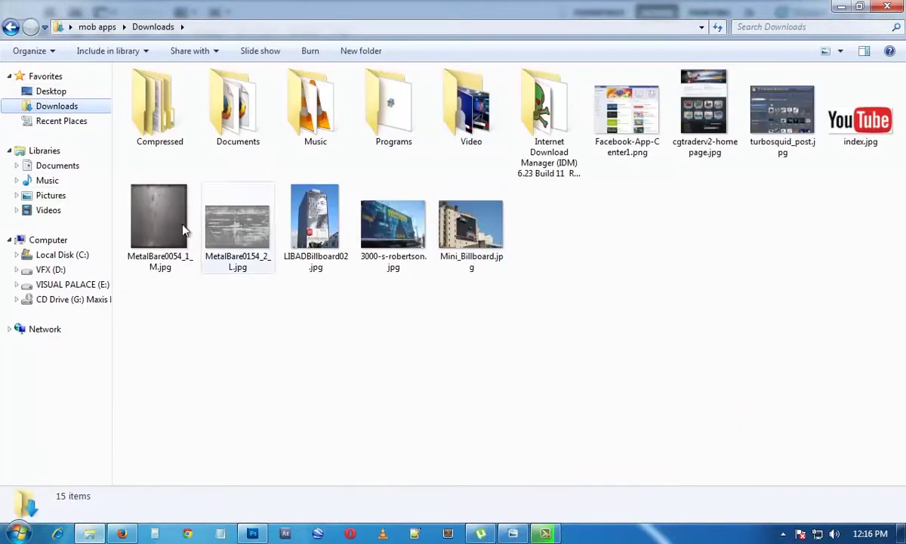
{"action": "left_click_drag", "start_coordinate": [315, 219], "coordinate": [245, 250]}
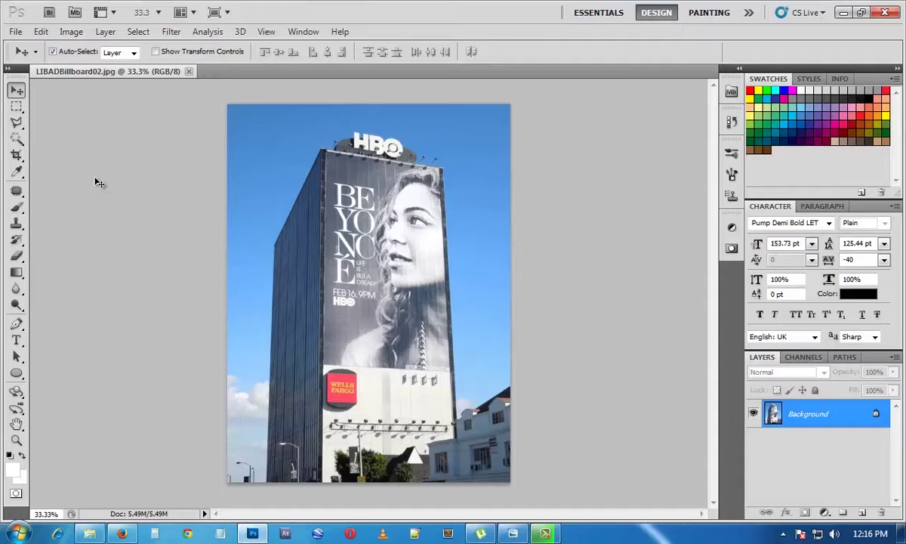
- Draw a white rectangle with the Rectangle Tool over the billboard area
{"action": "left_click", "coordinate": [17, 372]}
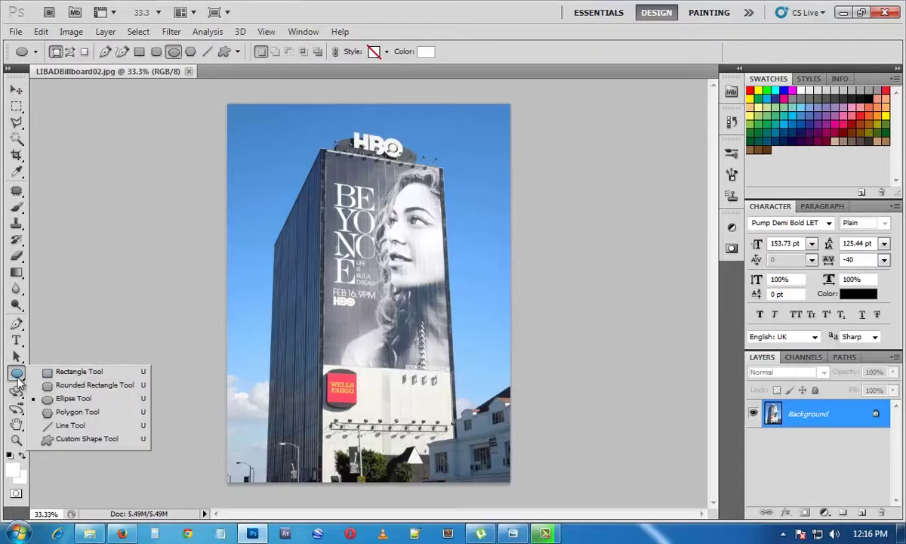
{"action": "left_click", "coordinate": [68, 347]}
{"action": "left_click", "coordinate": [17, 372]}
{"action": "left_click", "coordinate": [77, 372]}
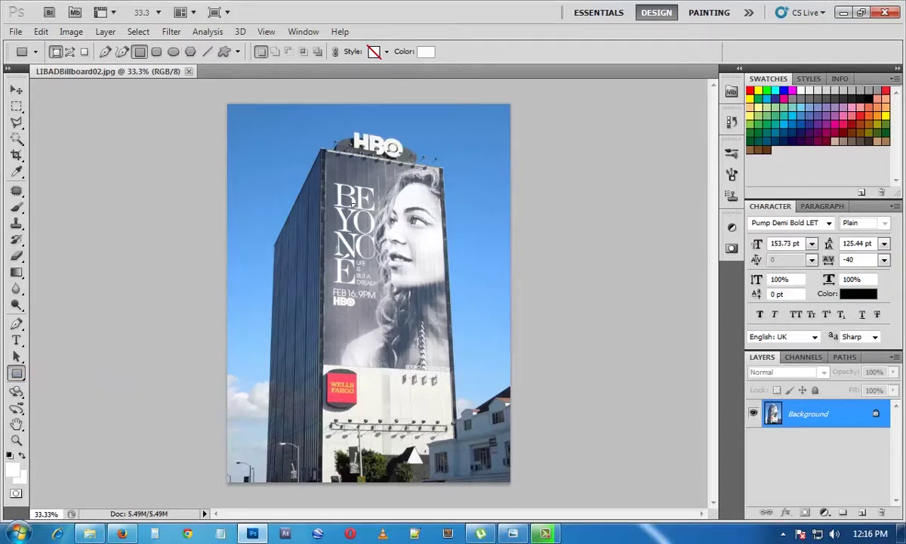
{"action": "left_click_drag", "start_coordinate": [272, 136], "coordinate": [423, 401]}
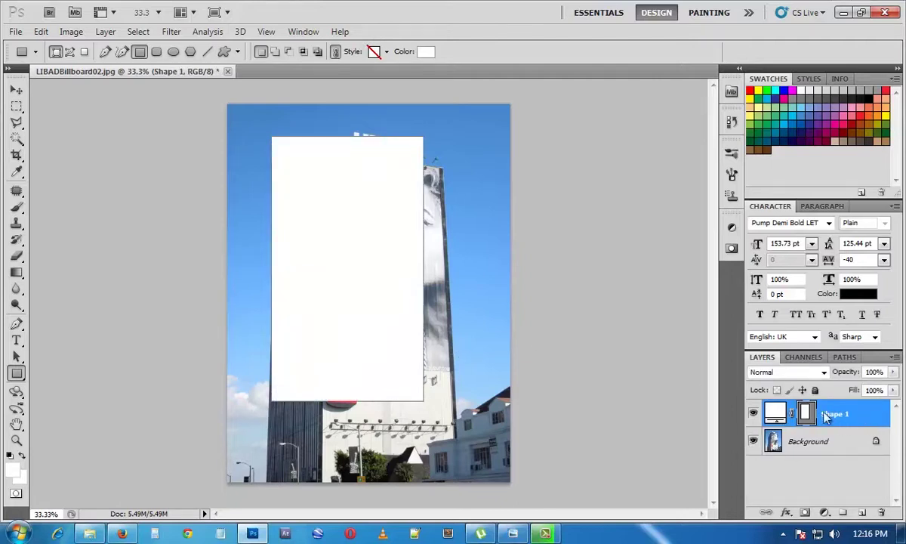
- Convert the Shape 1 rectangle layer to a smart object and open its contents
{"action": "right_click", "coordinate": [864, 423]}
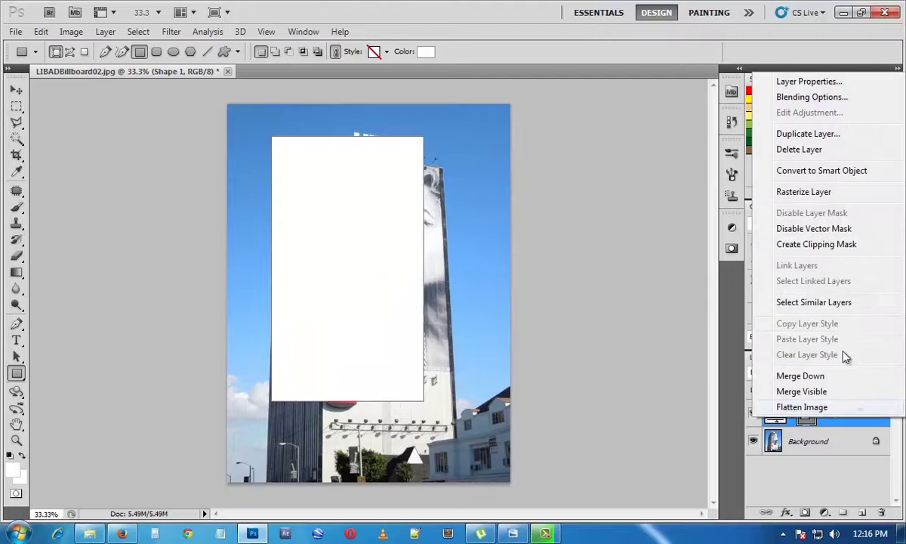
{"action": "left_click", "coordinate": [830, 170]}
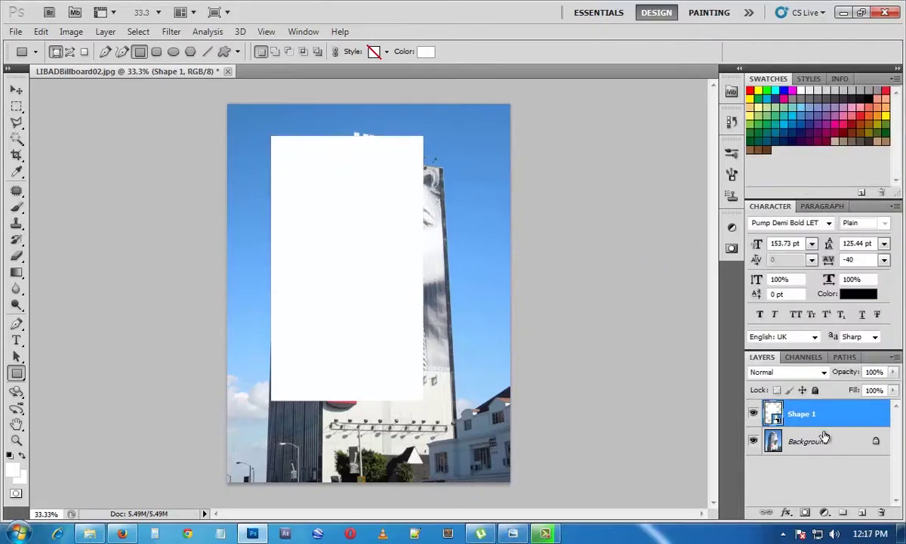
{"action": "double_click", "coordinate": [774, 413]}
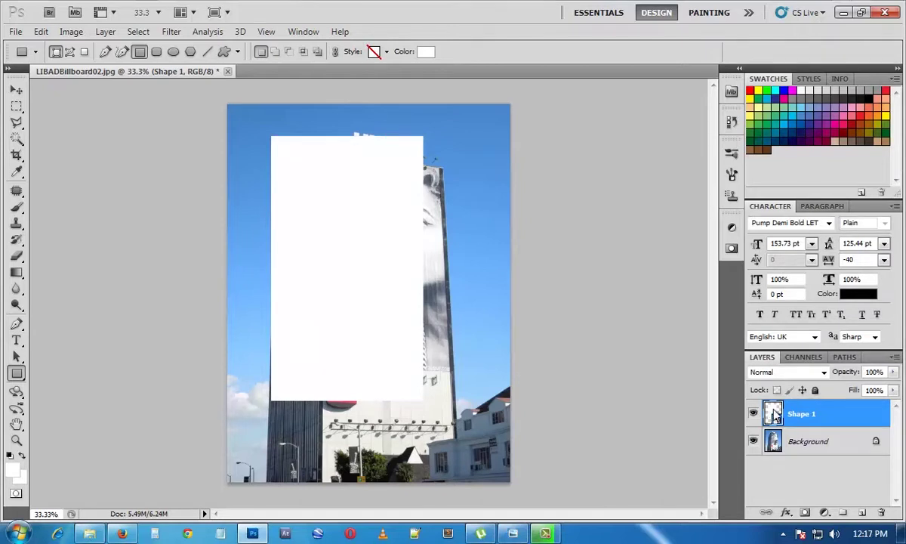
{"action": "left_click", "coordinate": [464, 225]}
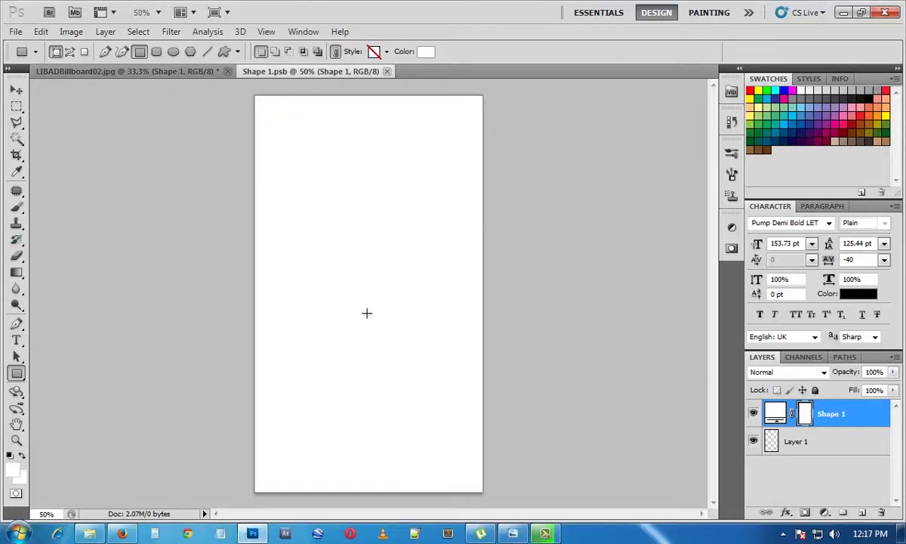
- Compare the white rectangle against the billboard, hide it, and return to Shape 1.psb
{"action": "left_click", "coordinate": [187, 70]}
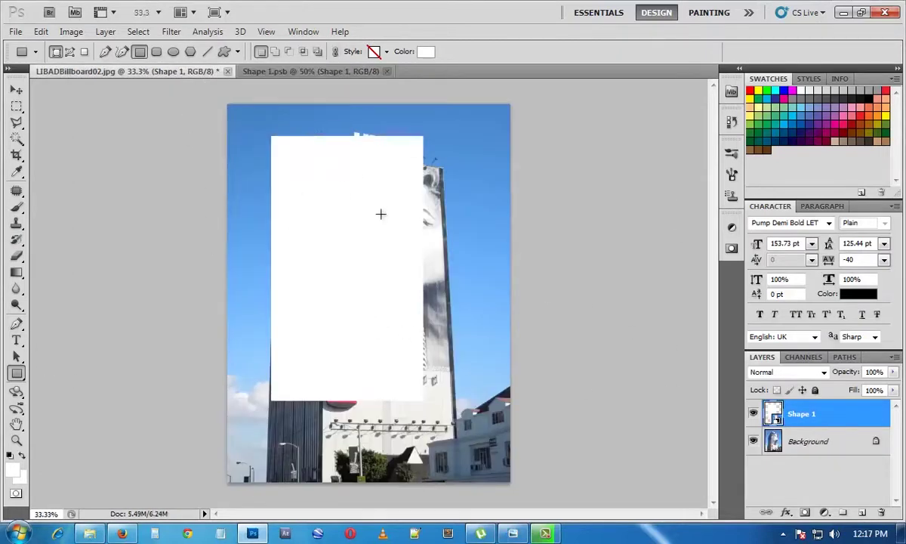
{"action": "left_click", "coordinate": [17, 90]}
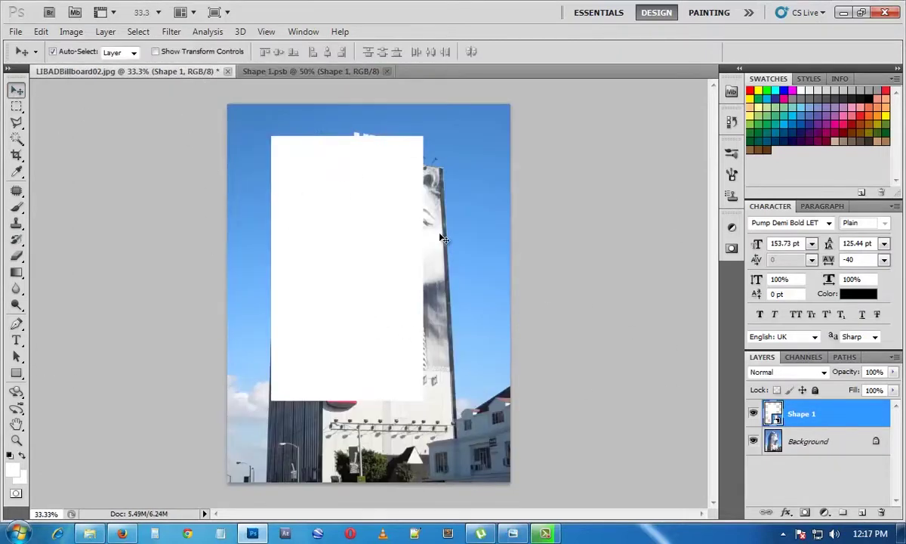
{"action": "left_click", "coordinate": [754, 413]}
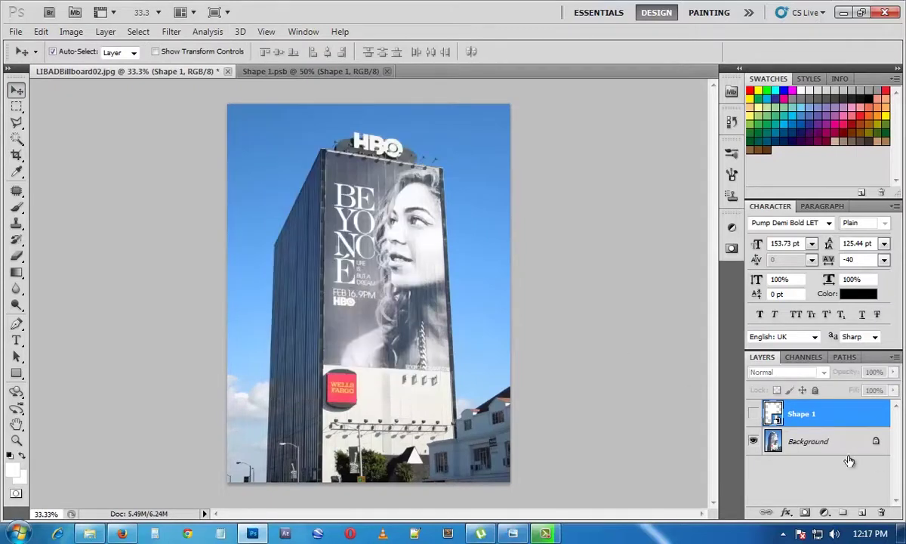
{"action": "left_click", "coordinate": [753, 413]}
{"action": "left_click", "coordinate": [753, 413]}
{"action": "left_click", "coordinate": [753, 413]}
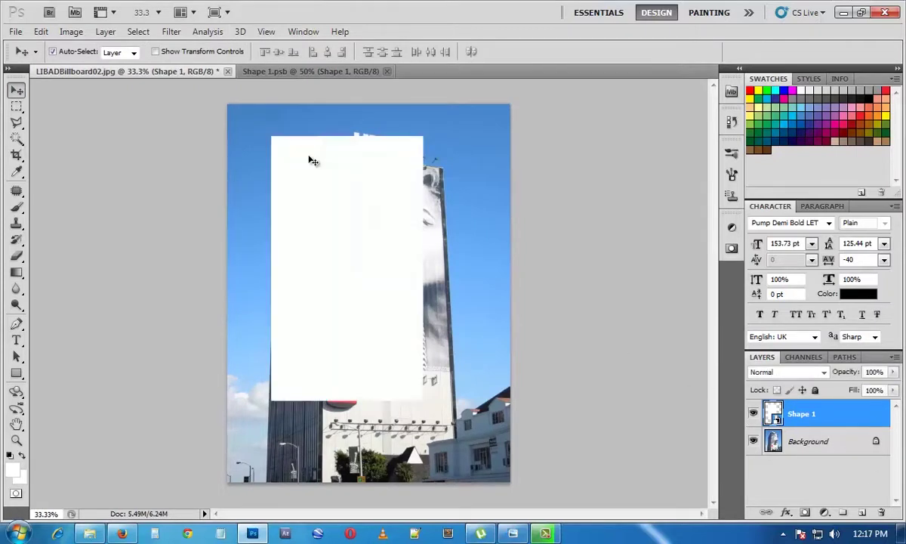
{"action": "left_click", "coordinate": [753, 413]}
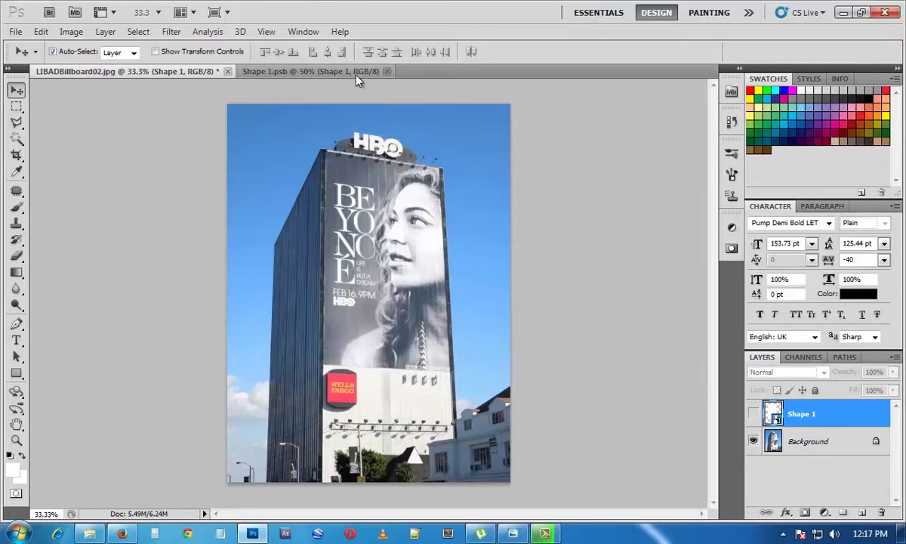
{"action": "left_click", "coordinate": [302, 71]}
{"action": "left_click", "coordinate": [15, 373]}
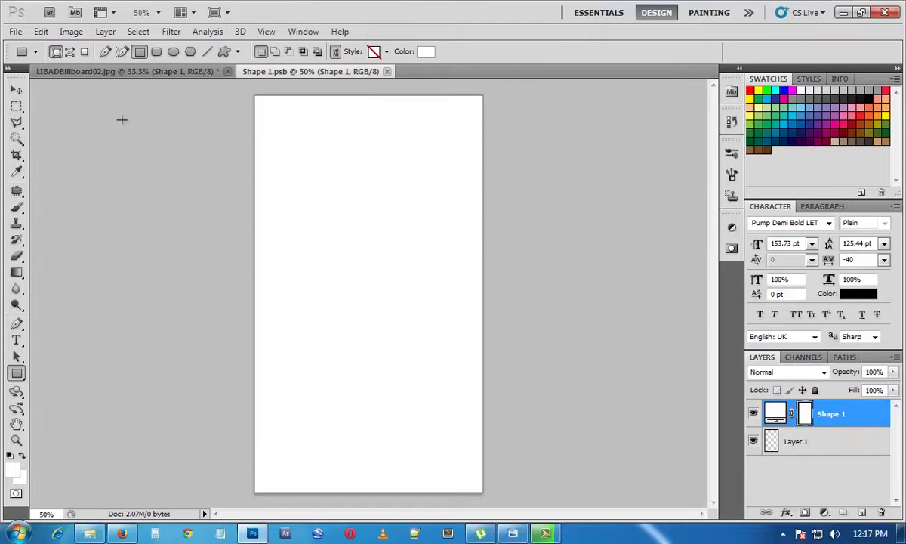
{"action": "left_click", "coordinate": [205, 76]}
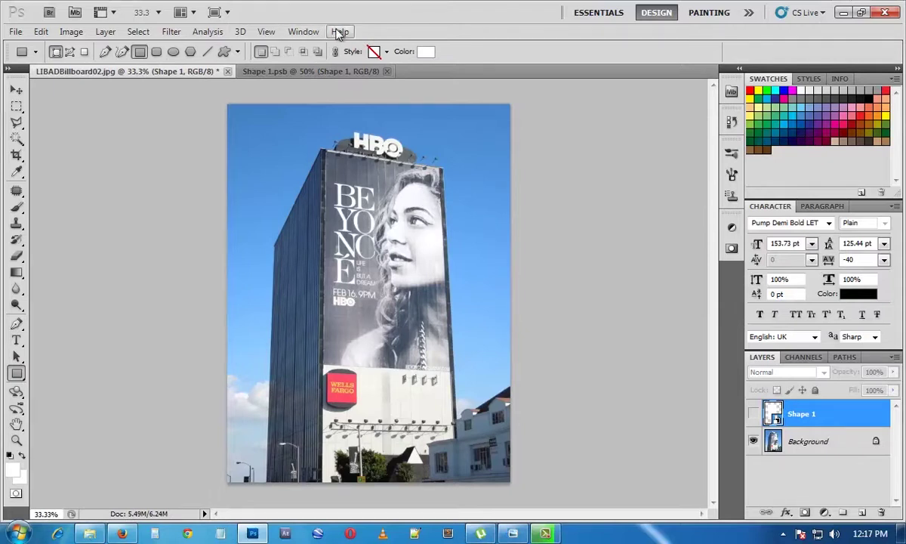
{"action": "left_click", "coordinate": [337, 70]}
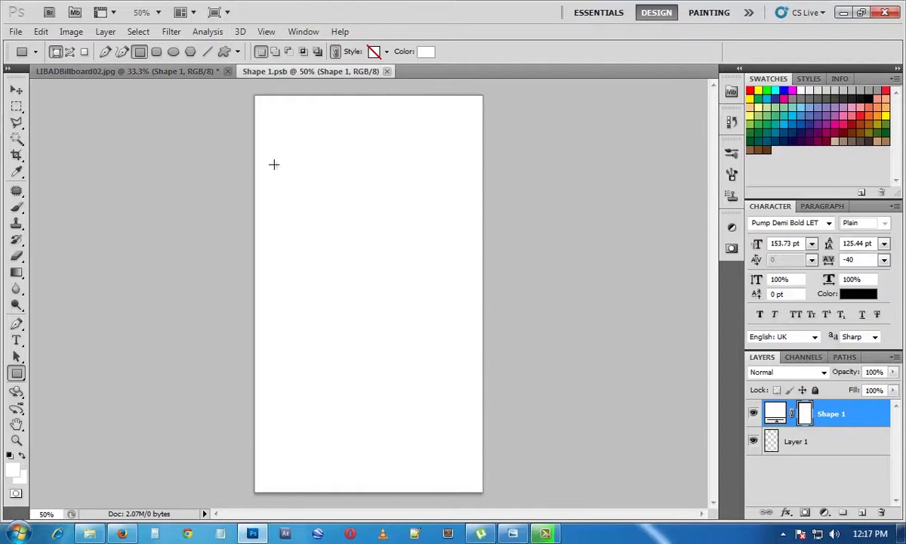
- Select the Grid custom shape, trying a cyan fill but reverting it to white
{"action": "left_click", "coordinate": [225, 53]}
{"action": "left_click", "coordinate": [283, 53]}
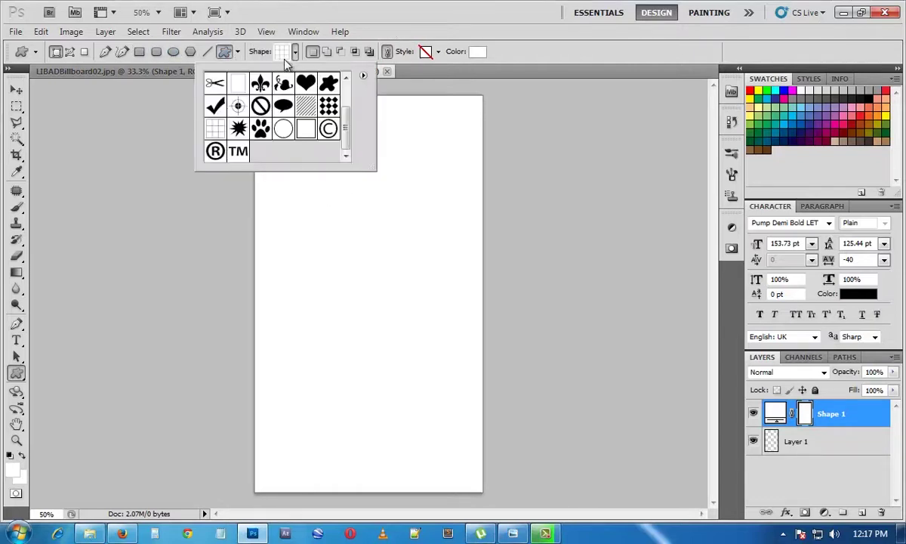
{"action": "double_click", "coordinate": [232, 90]}
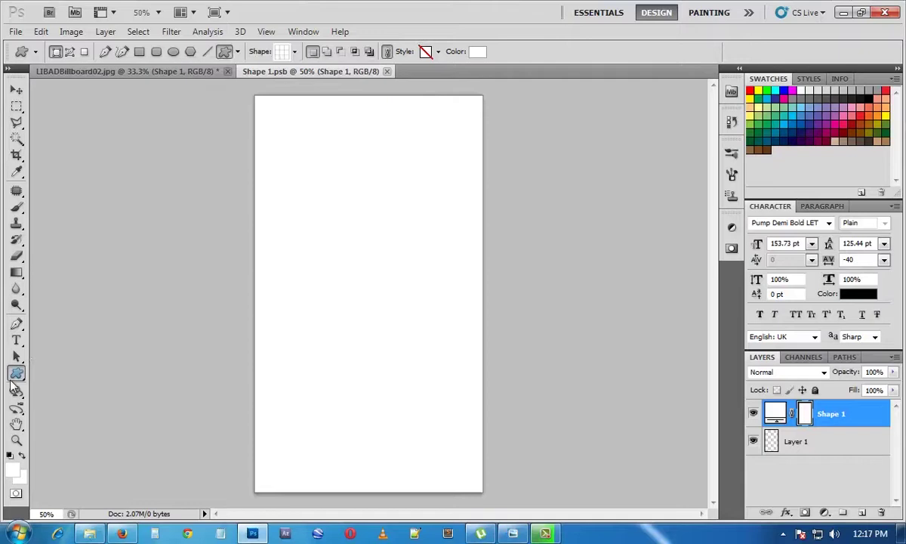
{"action": "left_click_drag", "start_coordinate": [17, 372], "coordinate": [95, 442]}
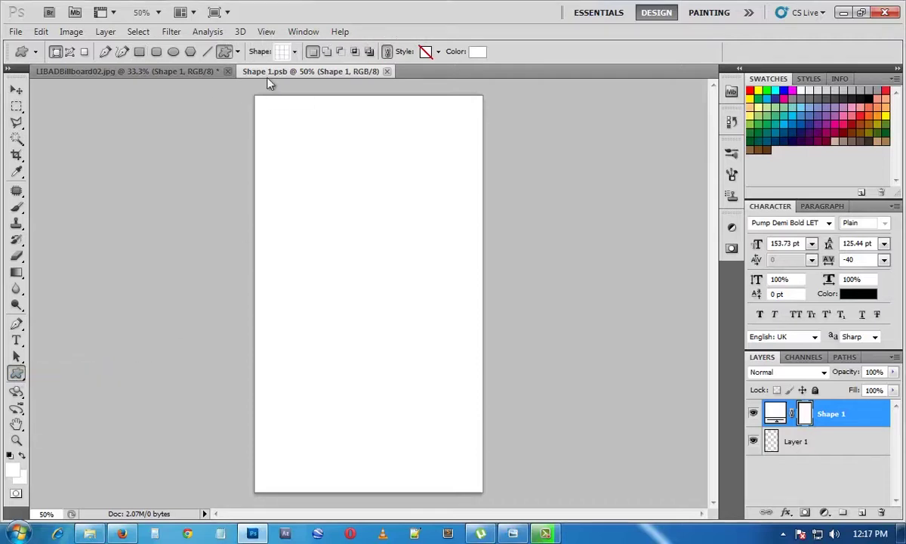
{"action": "left_click", "coordinate": [294, 53]}
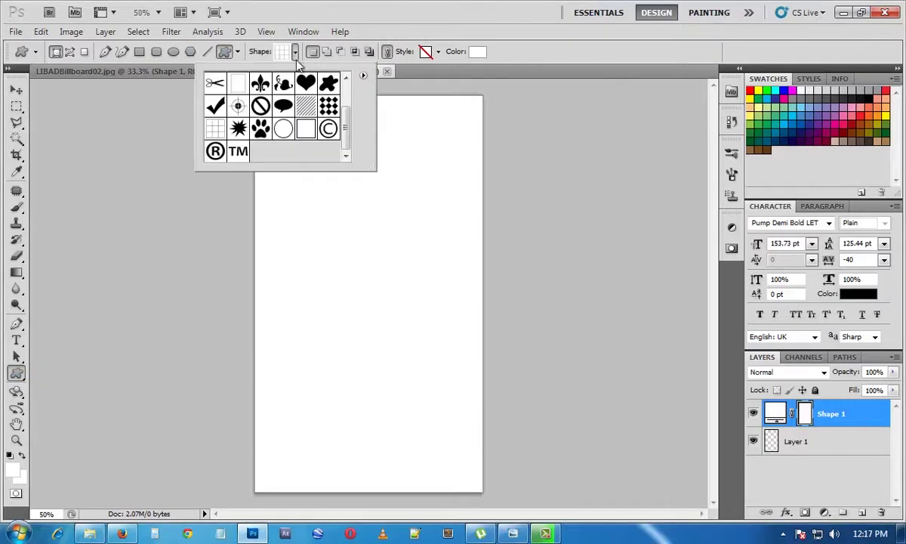
{"action": "left_click", "coordinate": [216, 135]}
{"action": "left_click", "coordinate": [478, 52]}
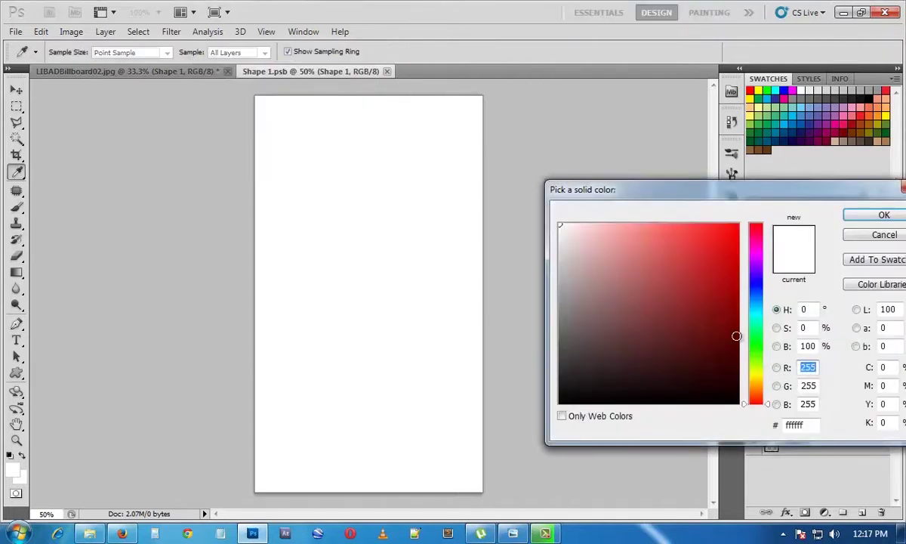
{"action": "left_click", "coordinate": [756, 310]}
{"action": "left_click_drag", "start_coordinate": [725, 241], "coordinate": [737, 224]}
{"action": "key", "text": "Return"}
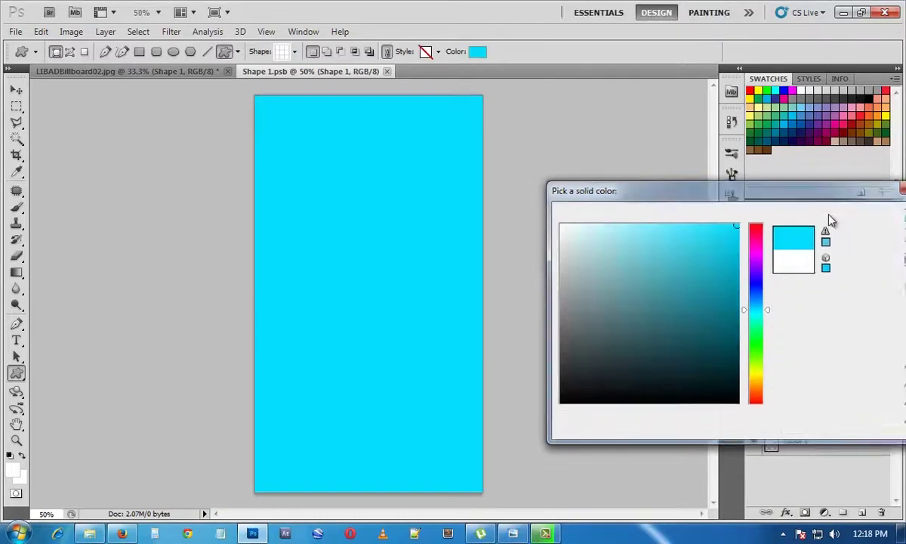
{"action": "key", "text": "ctrl+z"}
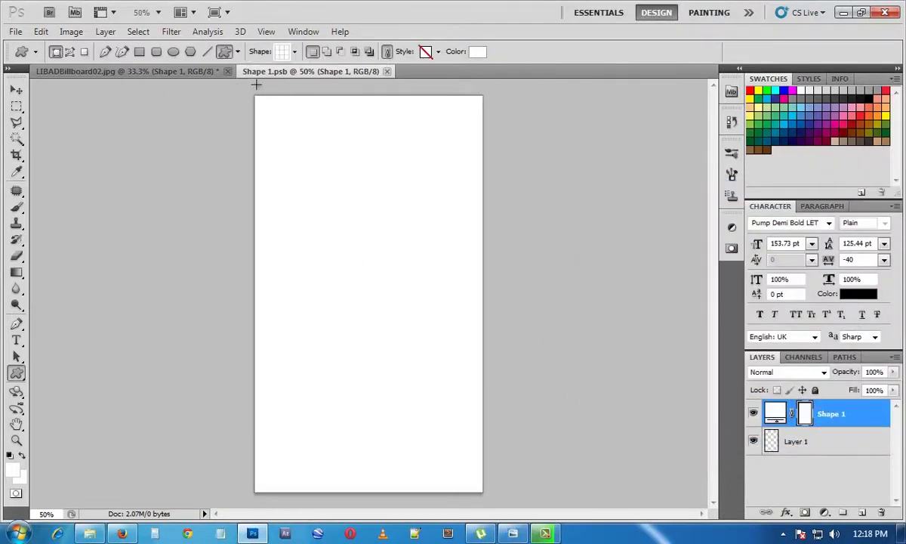
- Draw the 3×3 grid across the top of the page and colour it blue 4080c1
{"action": "left_click_drag", "start_coordinate": [252, 96], "coordinate": [481, 300]}
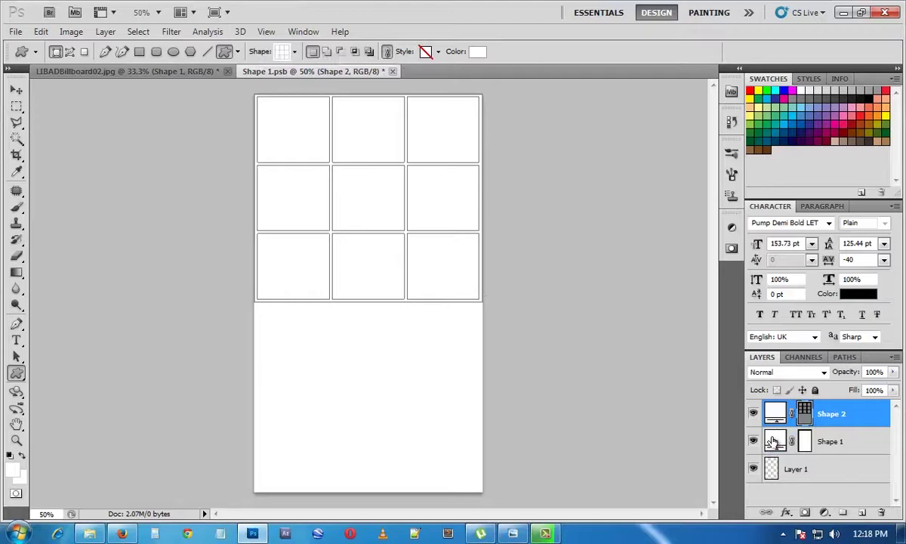
{"action": "double_click", "coordinate": [778, 413]}
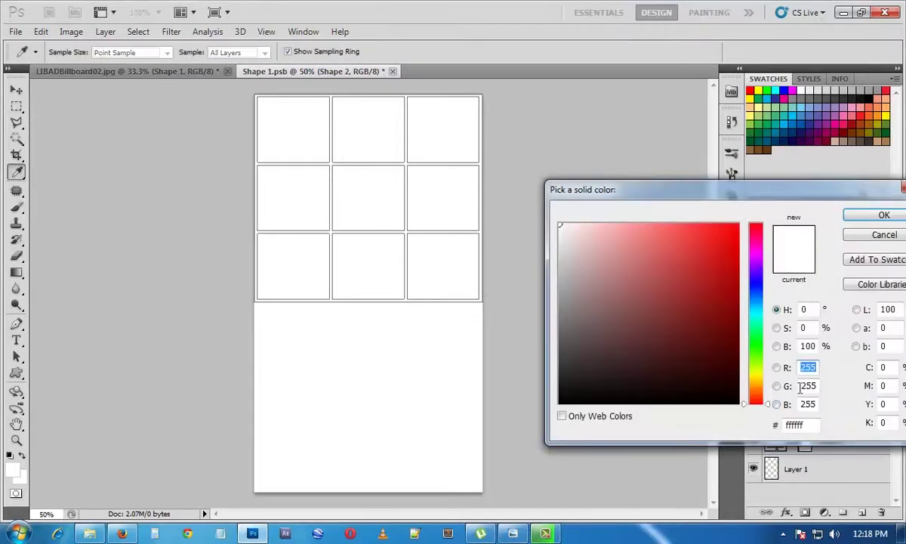
{"action": "left_click_drag", "start_coordinate": [728, 184], "coordinate": [672, 176]}
{"action": "left_click", "coordinate": [700, 290]}
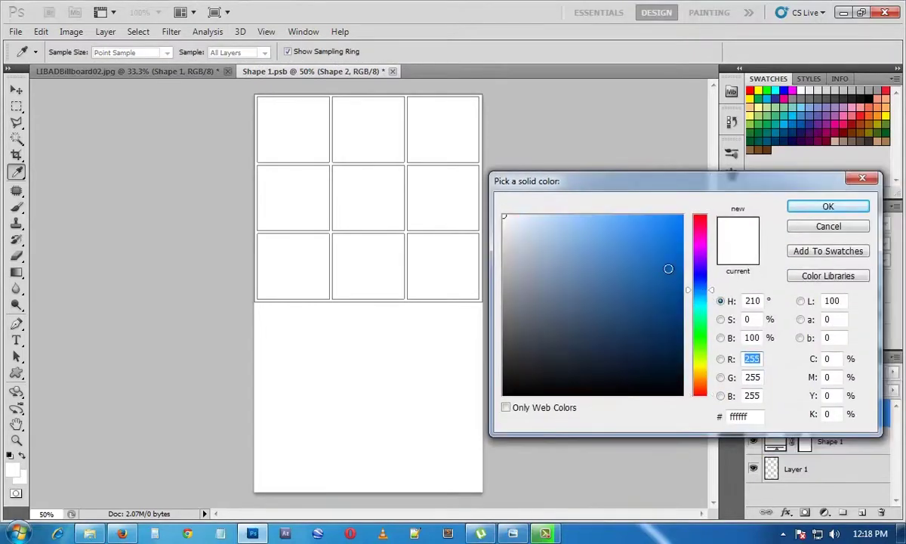
{"action": "left_click", "coordinate": [623, 259]}
{"action": "left_click", "coordinate": [829, 207]}
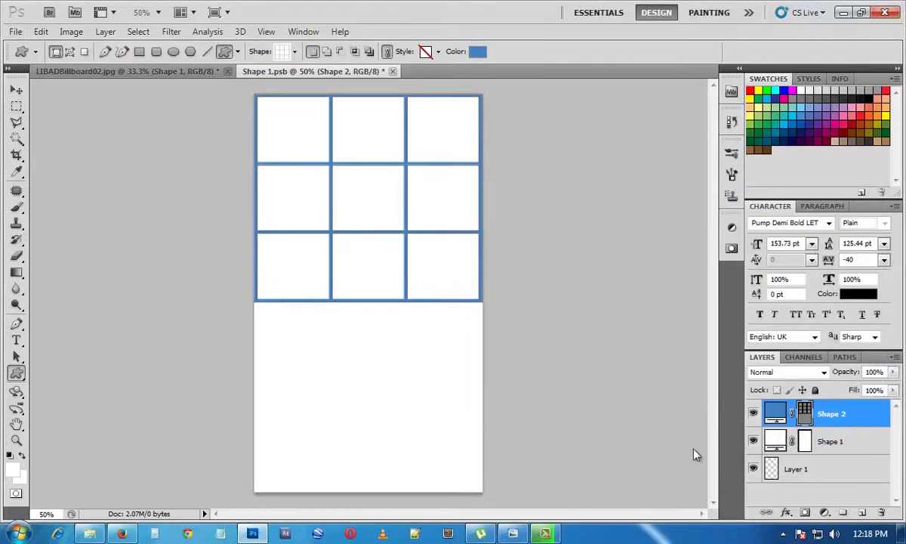
- Duplicate the Shape 2 grid and move the copy directly beneath the original
{"action": "left_click_drag", "start_coordinate": [860, 413], "coordinate": [865, 513]}
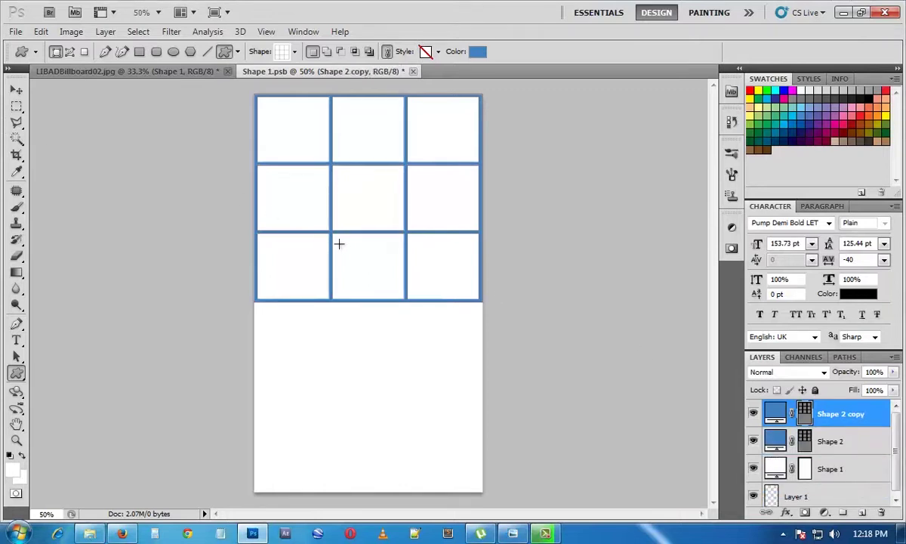
{"action": "key", "text": "v"}
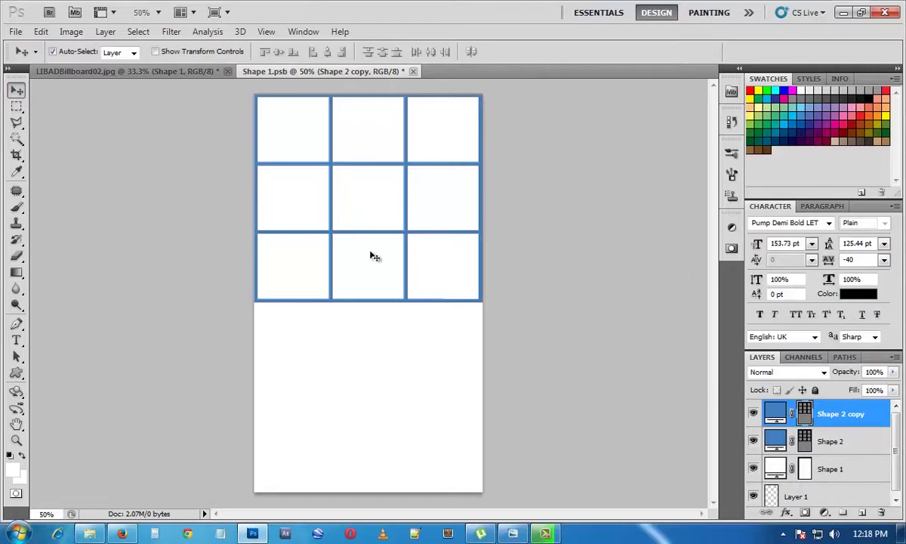
{"action": "key", "text": "ctrl+t"}
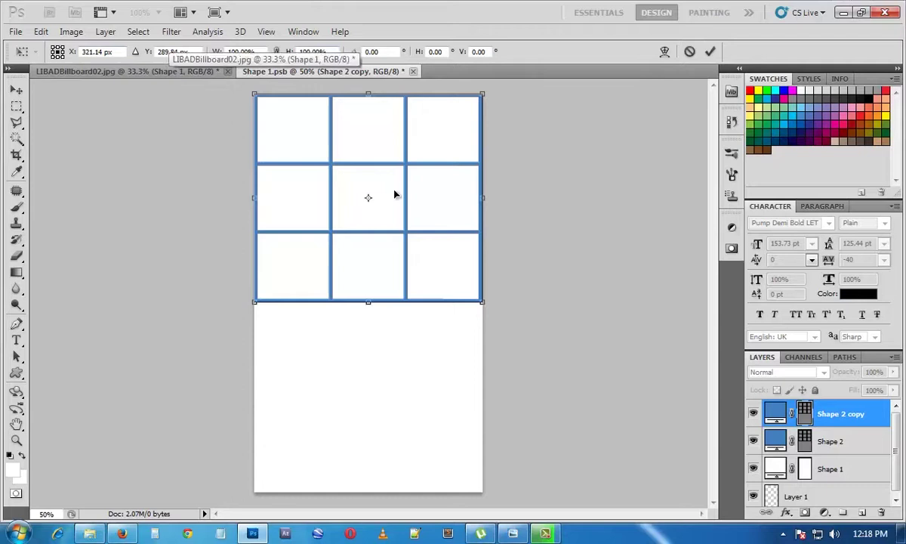
{"action": "left_click_drag", "start_coordinate": [395, 226], "coordinate": [432, 384]}
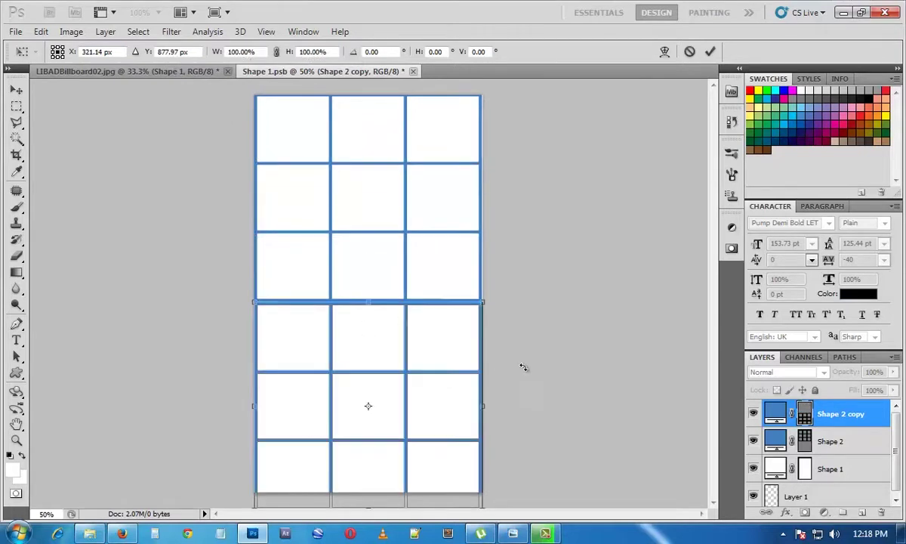
{"action": "left_click", "coordinate": [710, 51]}
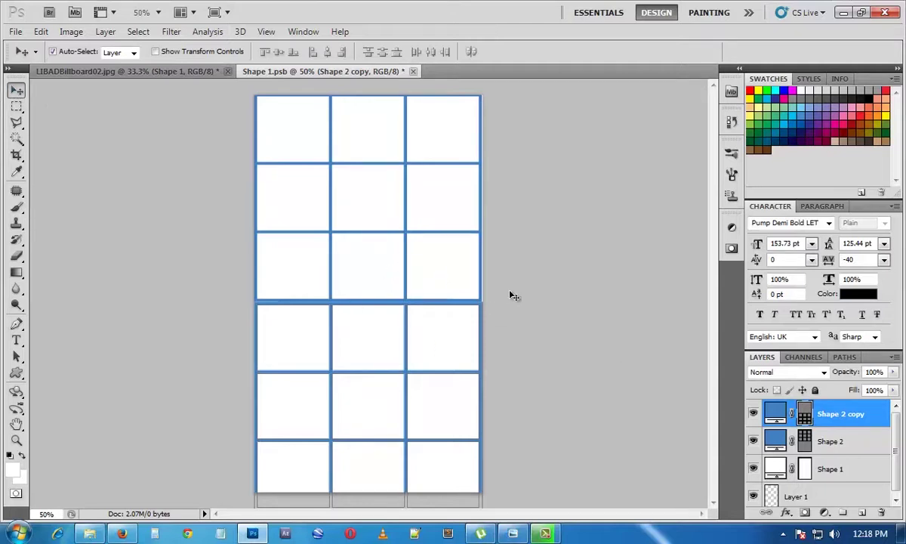
- Squash the lower grid copy to 91.49% height so it fits the page
{"action": "scroll", "coordinate": [510, 295], "scroll_direction": "down", "scroll_amount": 3}
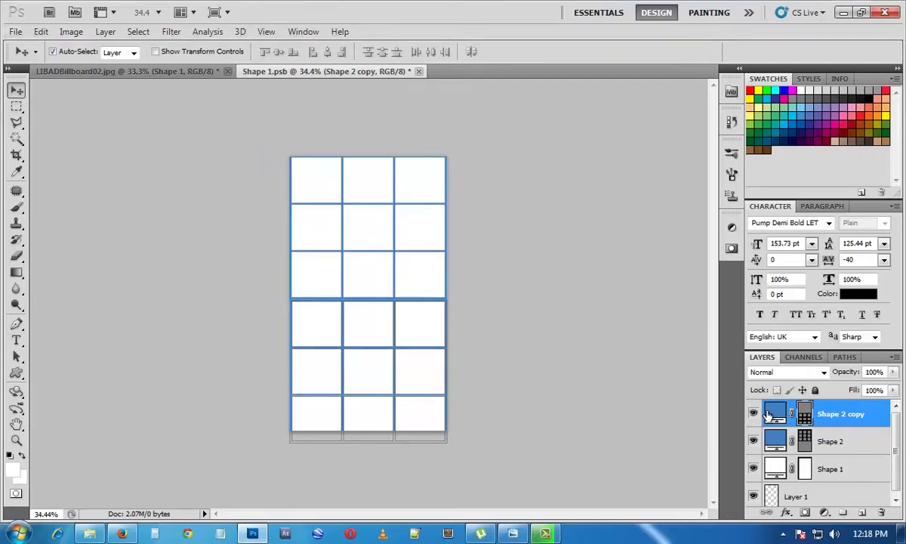
{"action": "key", "text": "ctrl+t"}
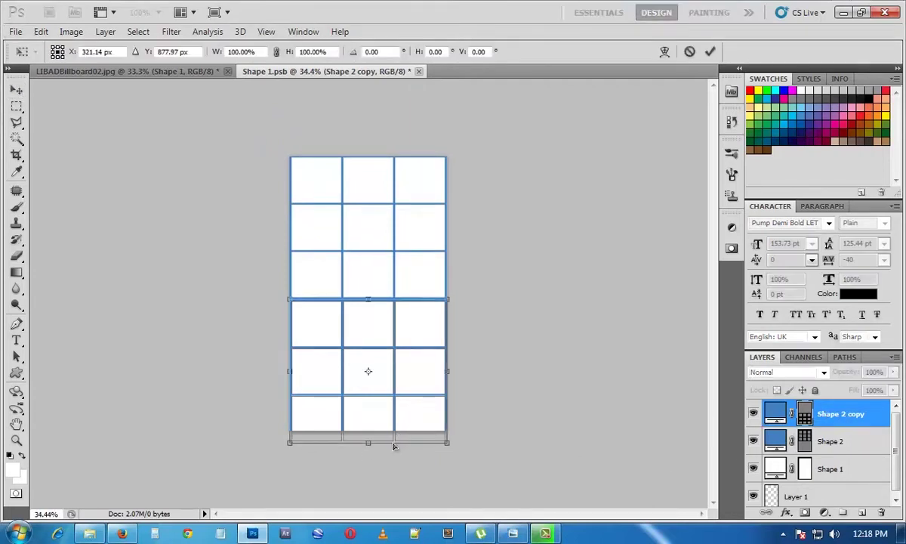
{"action": "left_click_drag", "start_coordinate": [366, 436], "coordinate": [366, 430]}
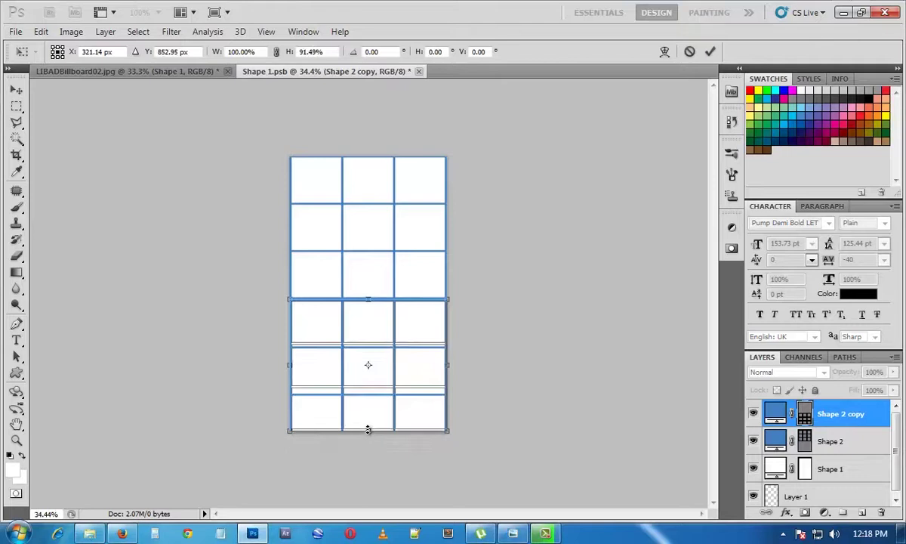
{"action": "key", "text": "Return"}
{"action": "left_click", "coordinate": [454, 328]}
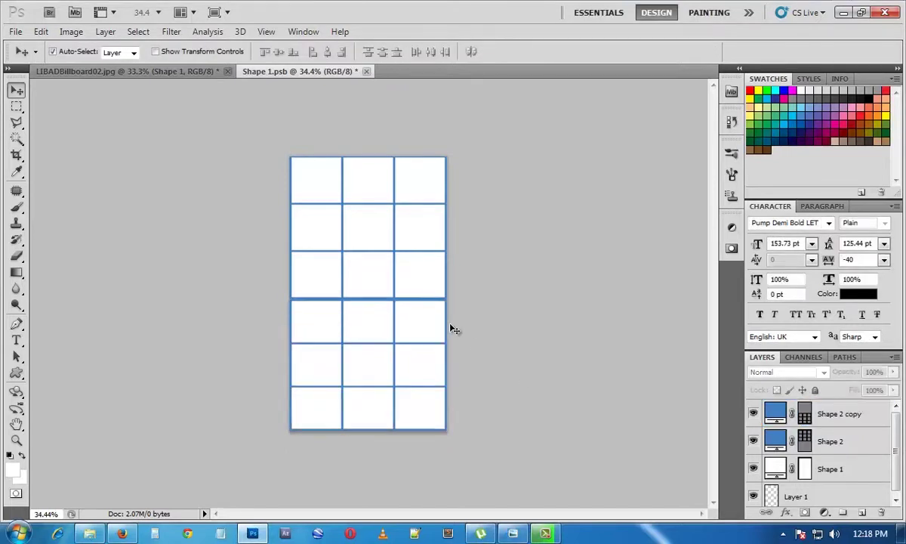
- Show Shape 1 on LIBADBillboard02.jpg, place it over the billboard, and set opacity to 9%
{"action": "left_click", "coordinate": [179, 71]}
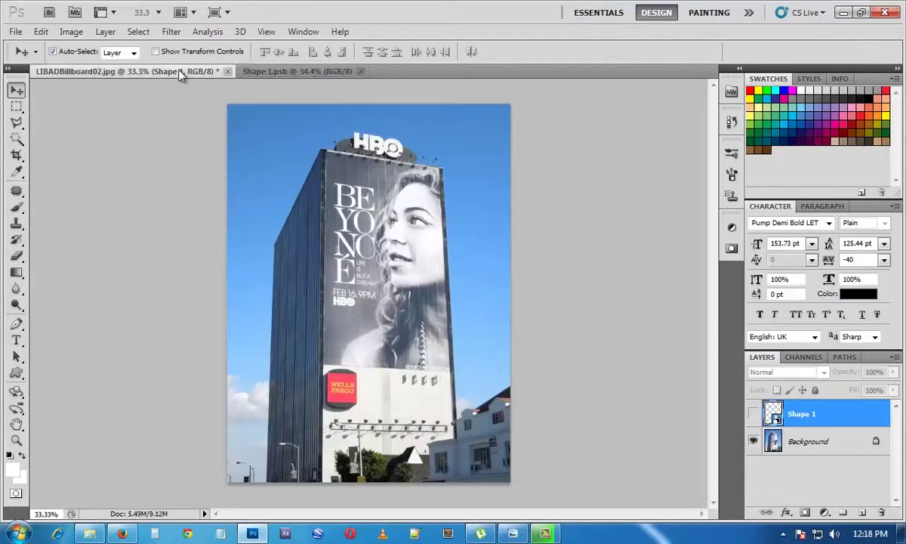
{"action": "left_click", "coordinate": [754, 414]}
{"action": "left_click_drag", "start_coordinate": [310, 198], "coordinate": [403, 223]}
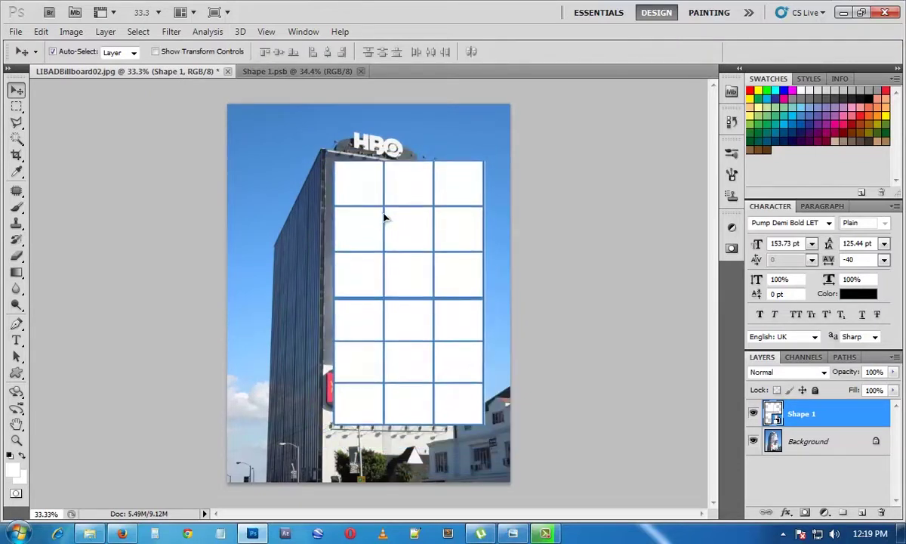
{"action": "left_click", "coordinate": [893, 373]}
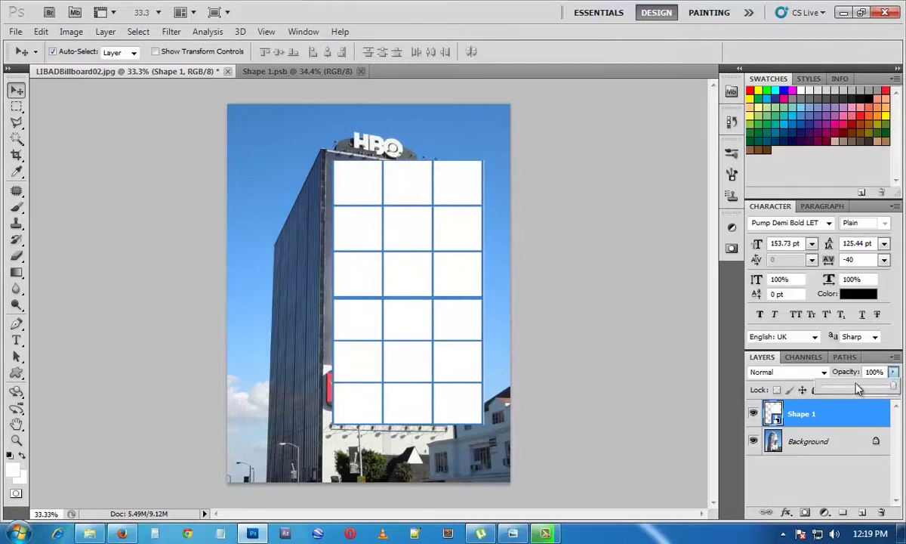
{"action": "left_click_drag", "start_coordinate": [893, 386], "coordinate": [828, 389]}
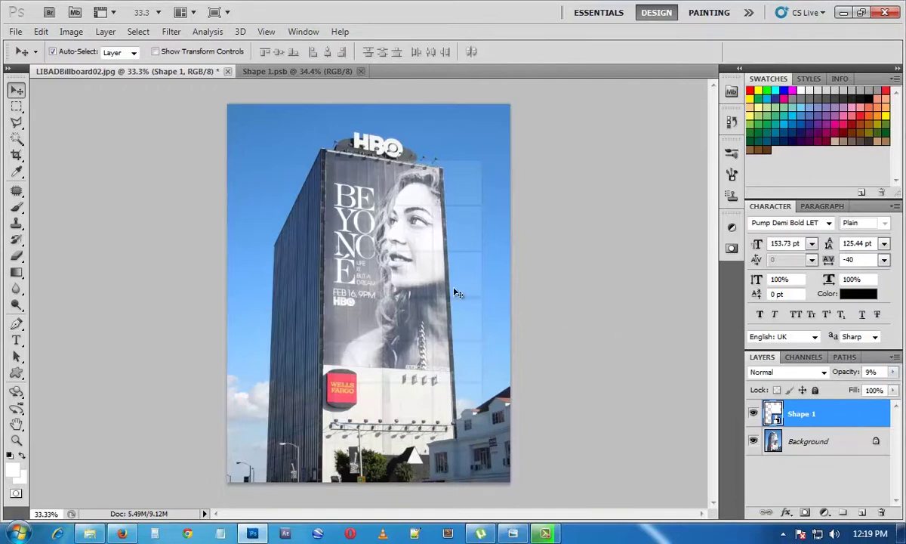
- Pin the grid's top-left and top-right corners to the billboard's top corners
{"action": "key", "text": "ctrl+t"}
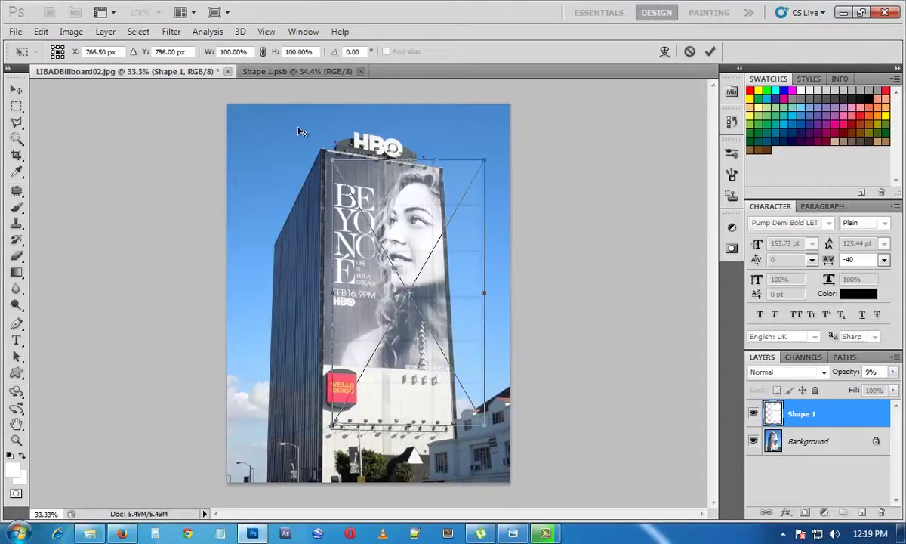
{"action": "scroll", "coordinate": [327, 149], "scroll_direction": "up", "scroll_amount": 3}
{"action": "scroll", "coordinate": [327, 148], "scroll_direction": "up", "scroll_amount": 3}
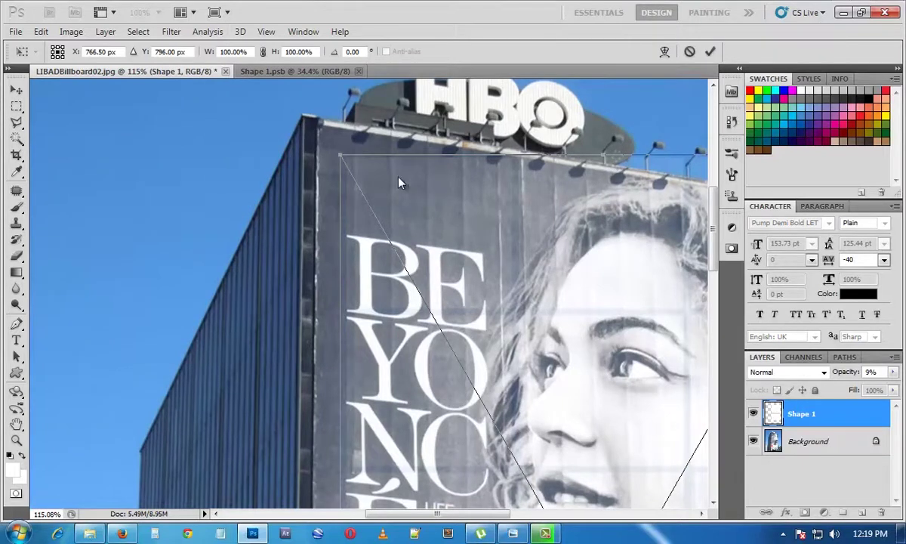
{"action": "left_click_drag", "start_coordinate": [340, 161], "coordinate": [315, 119]}
{"action": "left_click_drag", "start_coordinate": [578, 201], "coordinate": [369, 207]}
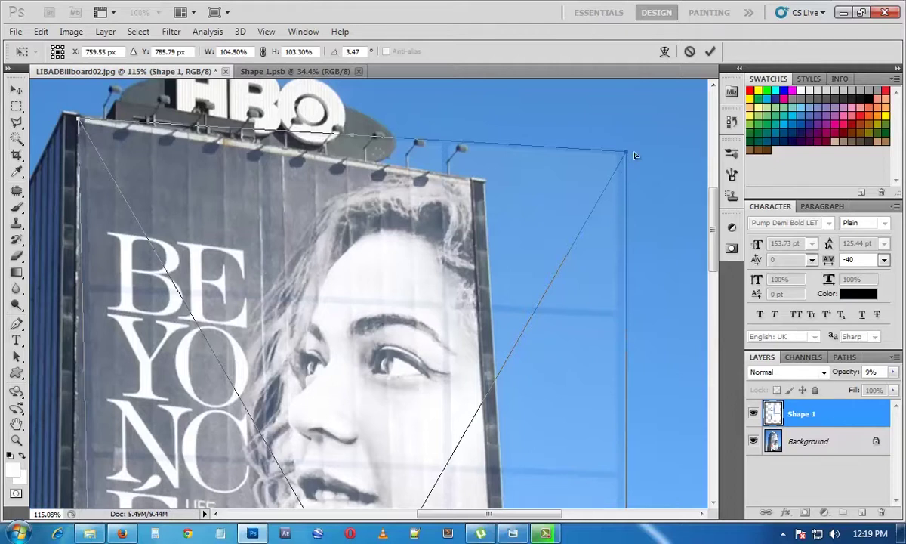
{"action": "left_click_drag", "start_coordinate": [624, 158], "coordinate": [484, 180]}
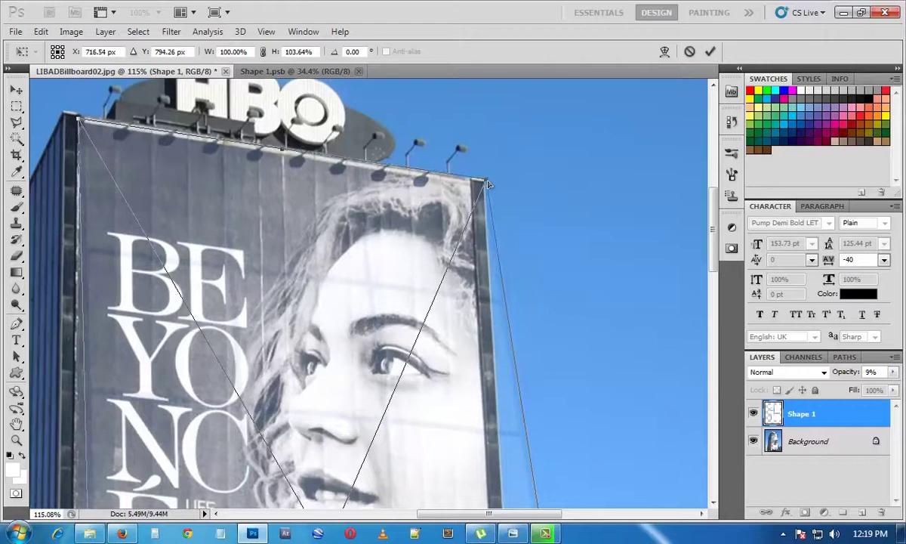
- Fit the bottom corners to the billboard's lower edges, refine the top-right, and apply
{"action": "scroll", "coordinate": [502, 178], "scroll_direction": "down", "scroll_amount": 12}
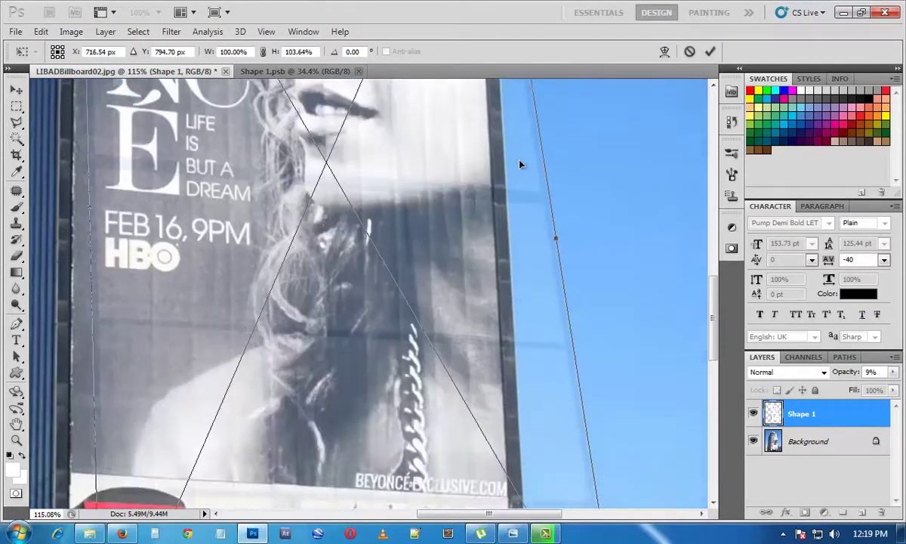
{"action": "scroll", "coordinate": [521, 164], "scroll_direction": "down", "scroll_amount": 3}
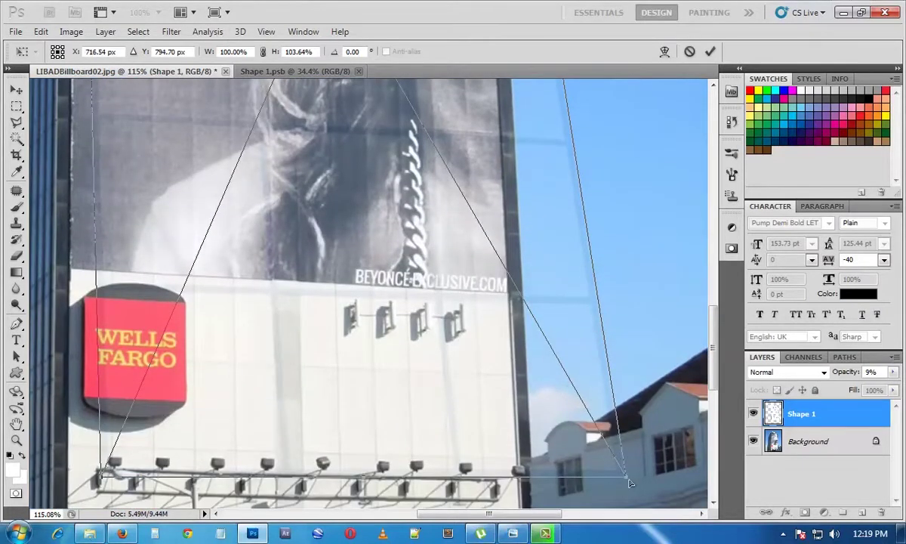
{"action": "left_click_drag", "start_coordinate": [631, 484], "coordinate": [508, 295]}
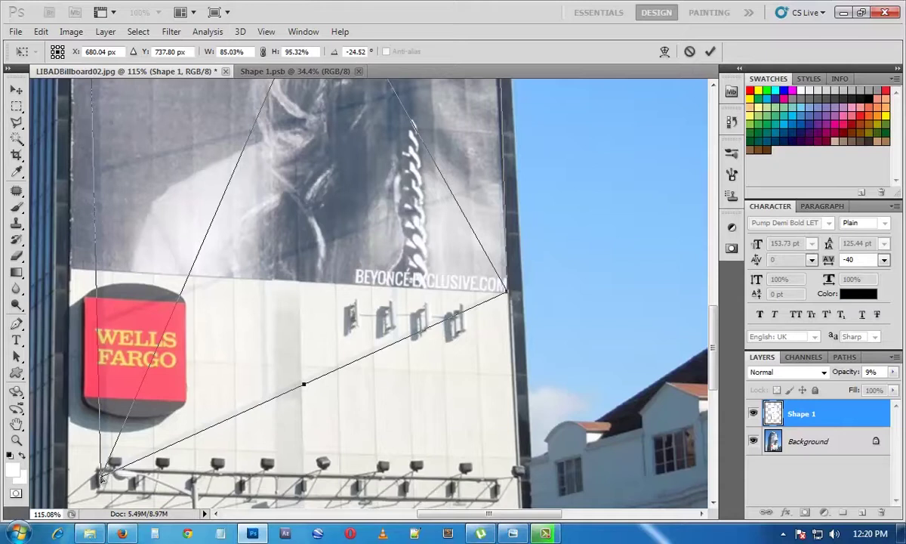
{"action": "left_click_drag", "start_coordinate": [102, 478], "coordinate": [70, 270]}
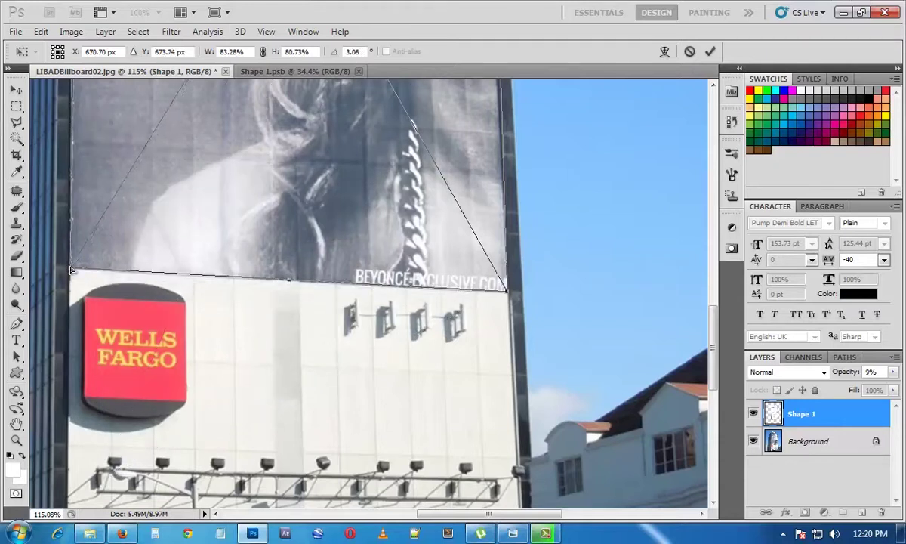
{"action": "scroll", "coordinate": [530, 279], "scroll_direction": "up", "scroll_amount": 10}
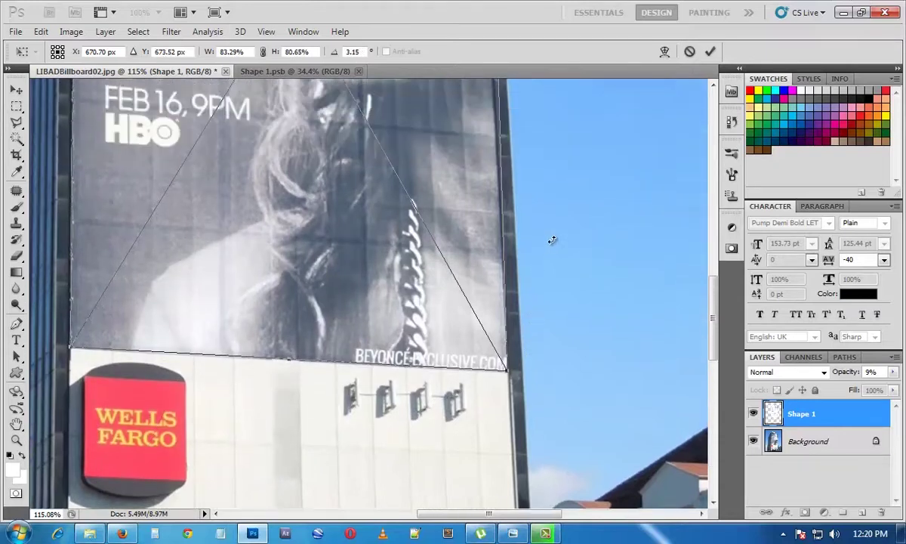
{"action": "scroll", "coordinate": [572, 213], "scroll_direction": "up", "scroll_amount": 6}
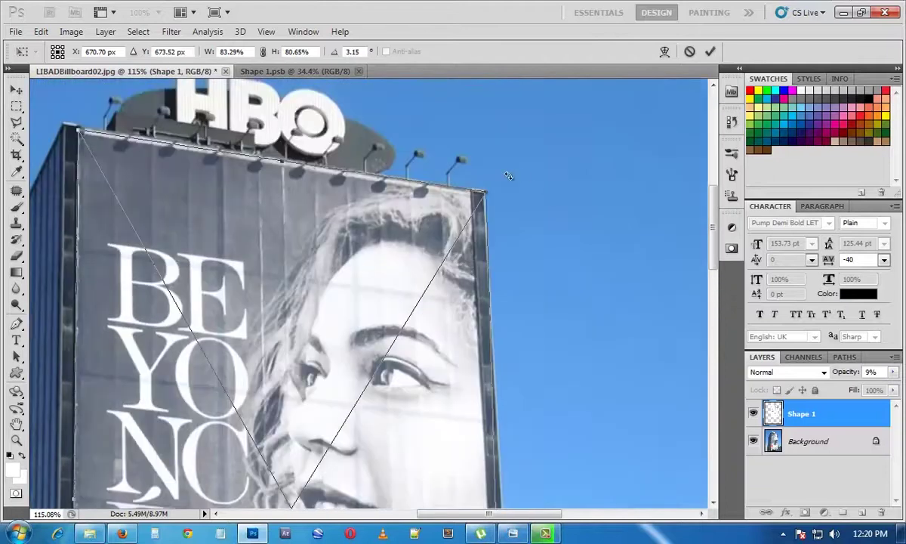
{"action": "left_click_drag", "start_coordinate": [484, 194], "coordinate": [473, 194]}
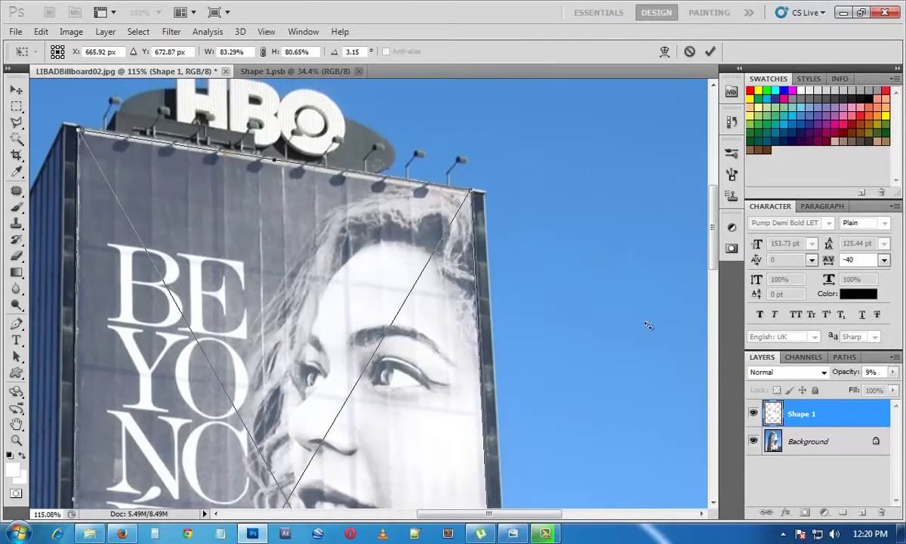
{"action": "key", "text": "Return"}
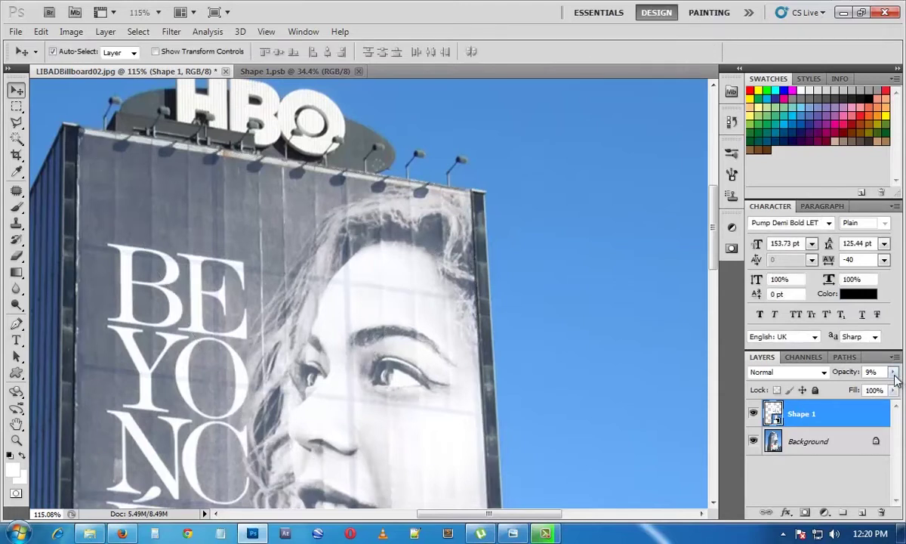
- Raise the Shape 1 grid layer's opacity to 100% and fit the building in view
{"action": "left_click_drag", "start_coordinate": [893, 371], "coordinate": [895, 393]}
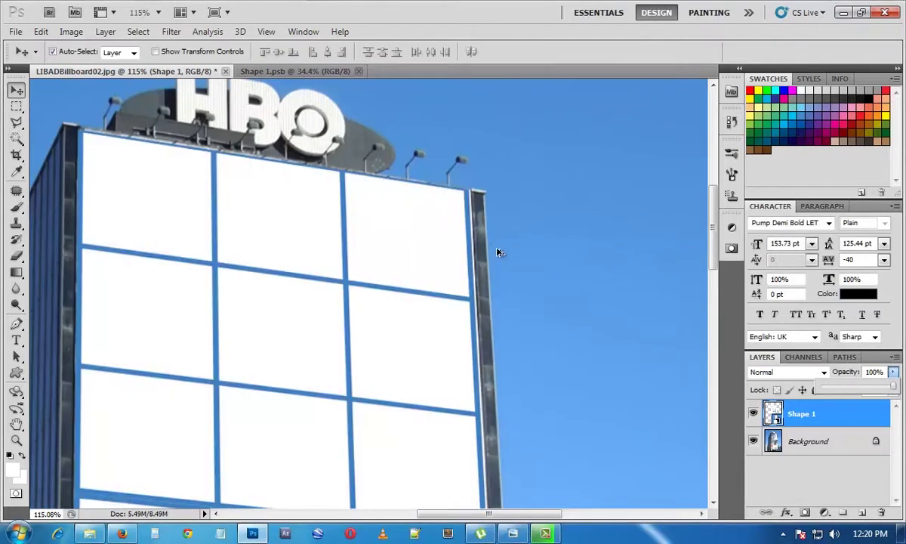
{"action": "key", "text": "ctrl+0"}
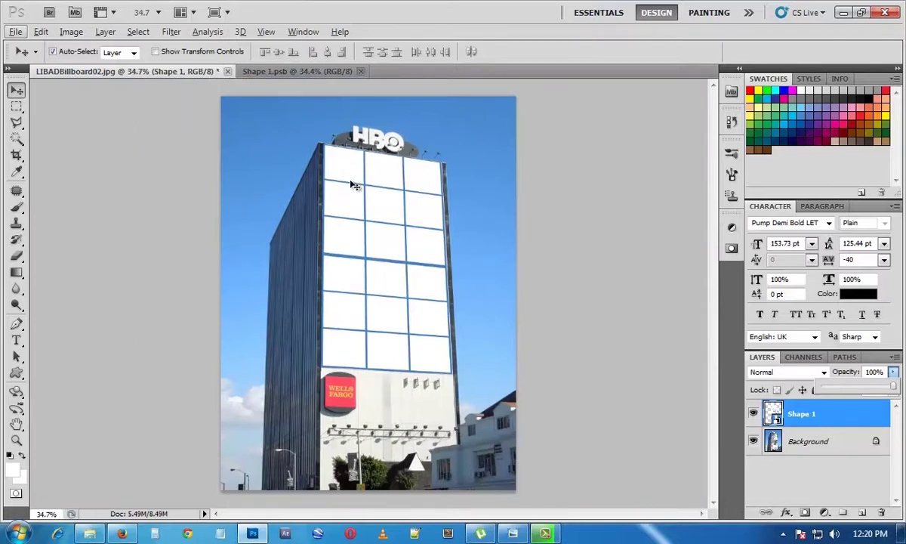
{"action": "scroll", "coordinate": [405, 210], "scroll_direction": "up", "scroll_amount": 2}
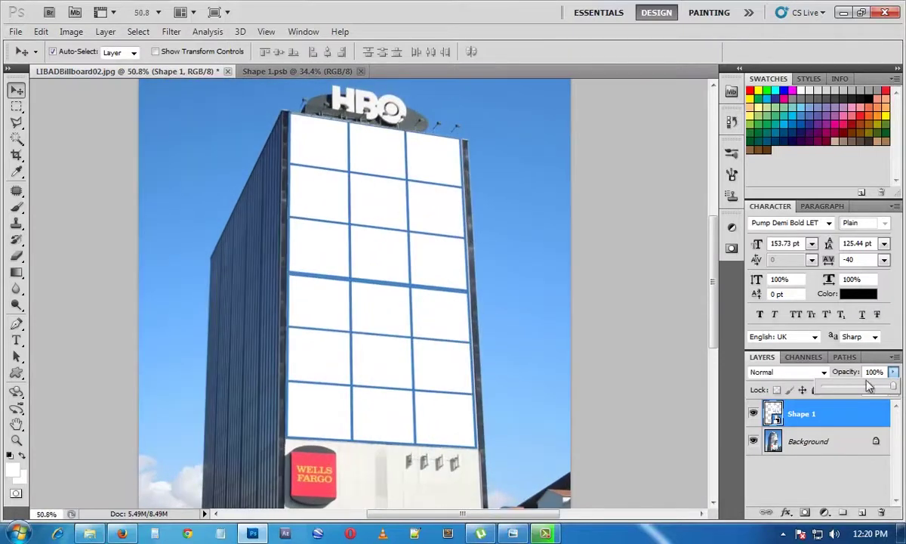
{"action": "left_click", "coordinate": [872, 423]}
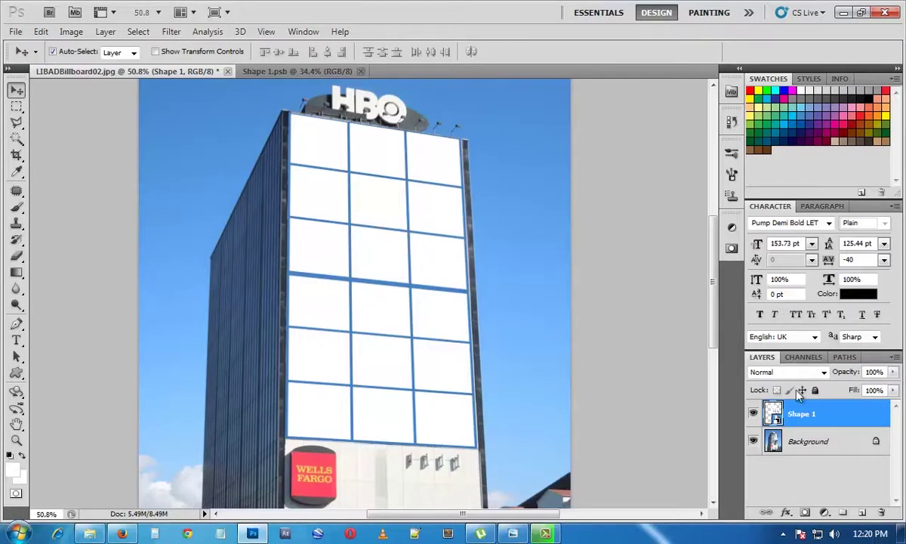
- Try Multiply blending on the grid, then revert it to Normal
{"action": "left_click", "coordinate": [809, 372]}
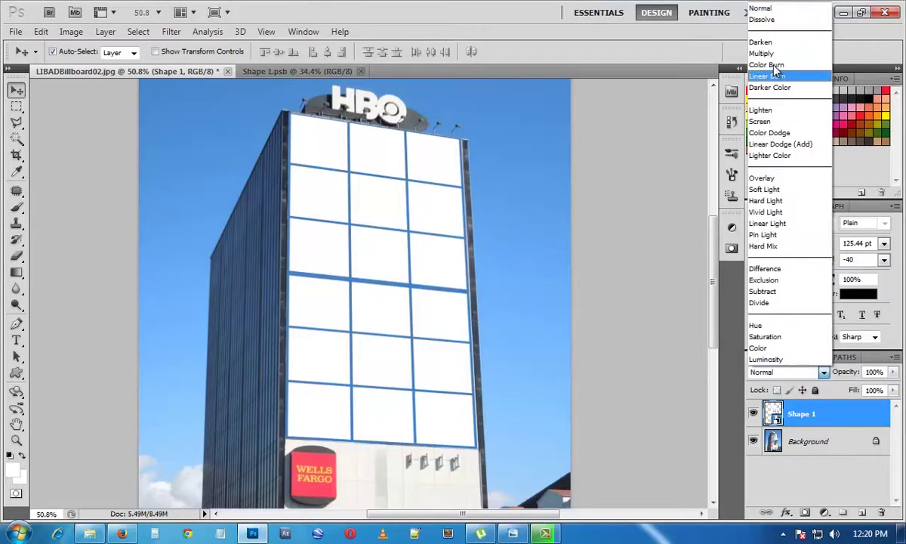
{"action": "left_click", "coordinate": [779, 59]}
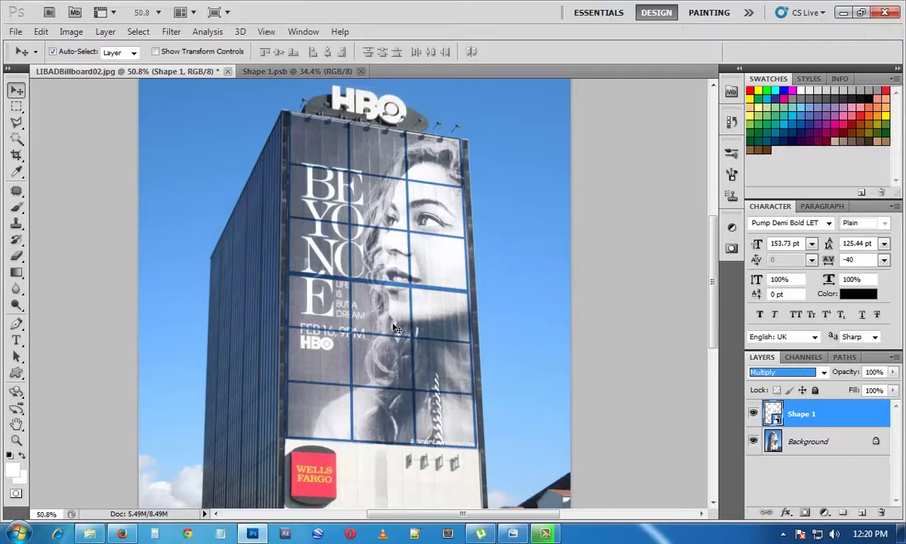
{"action": "left_click", "coordinate": [812, 371]}
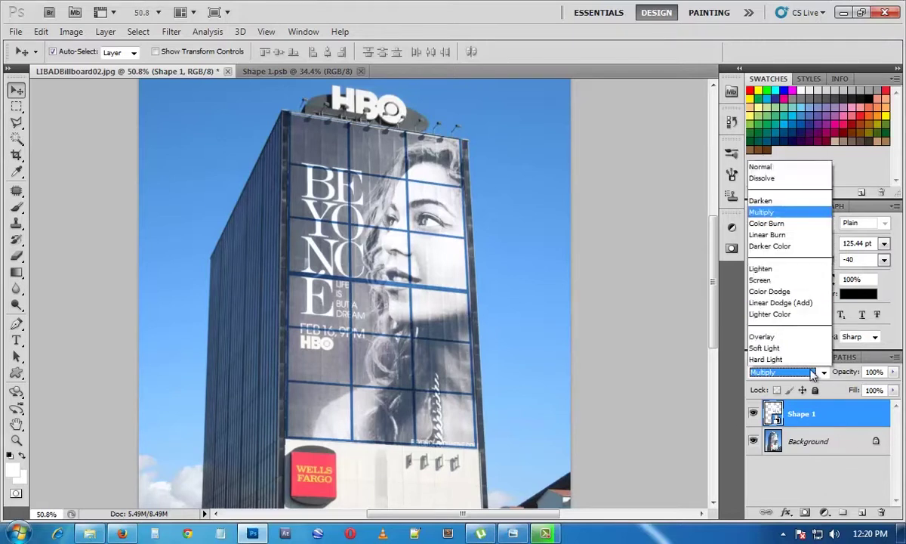
{"action": "left_click", "coordinate": [786, 10]}
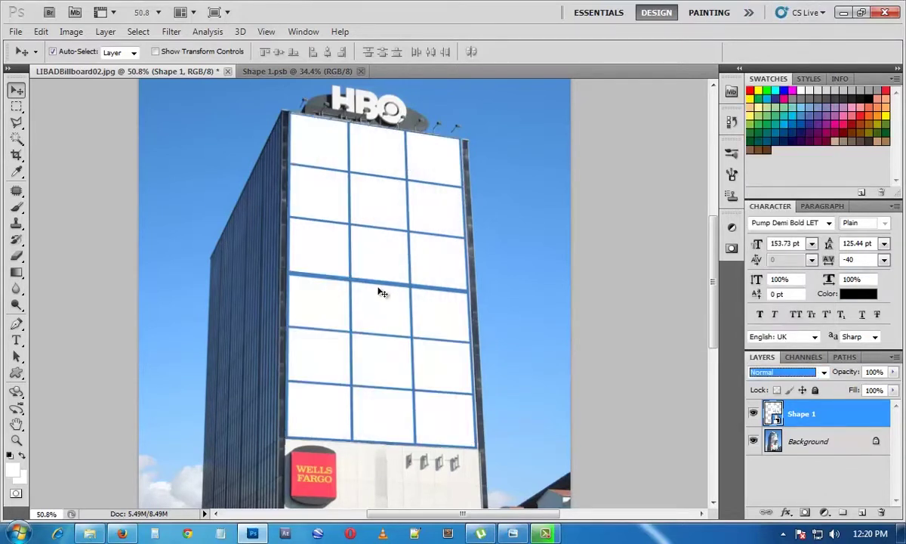
- Save the image as LIBADBillboard02.psd, accepting the compatibility option
{"action": "key", "text": "ctrl+shift+s"}
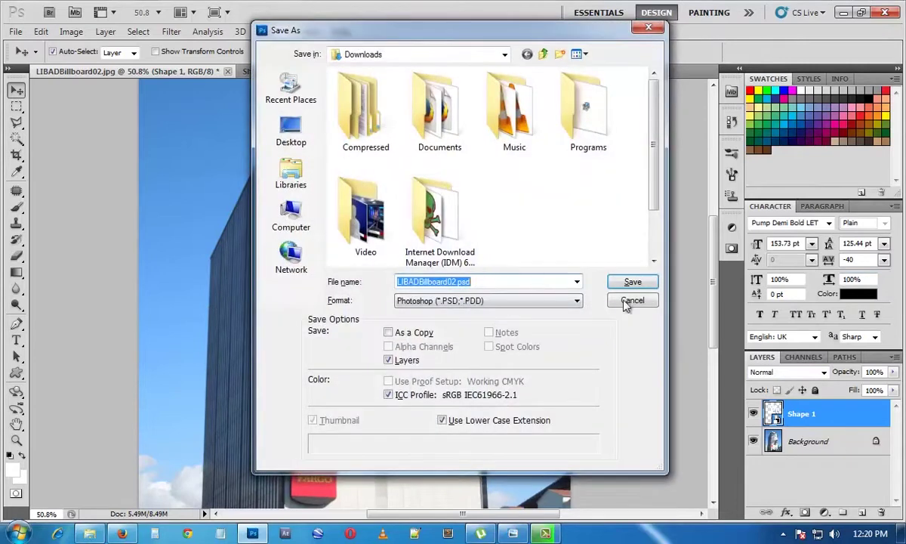
{"action": "left_click", "coordinate": [633, 282]}
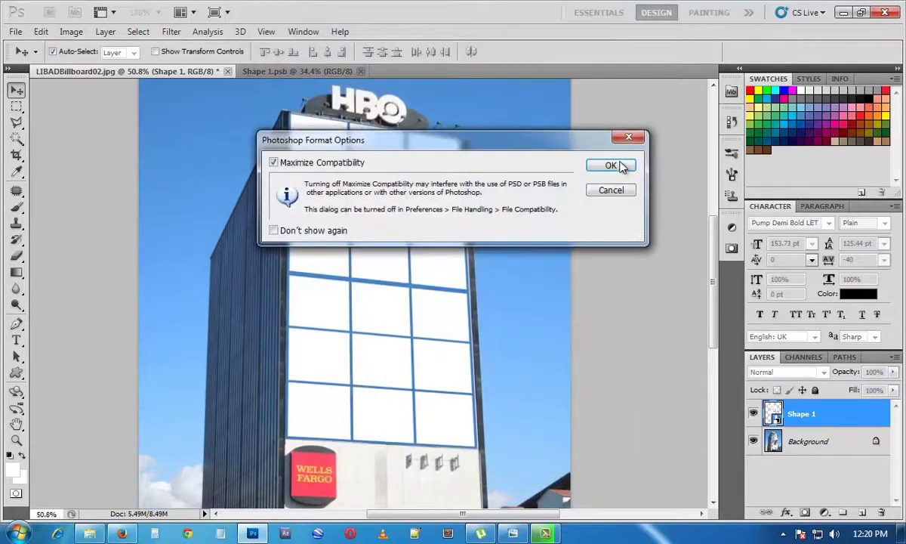
{"action": "left_click", "coordinate": [627, 166]}
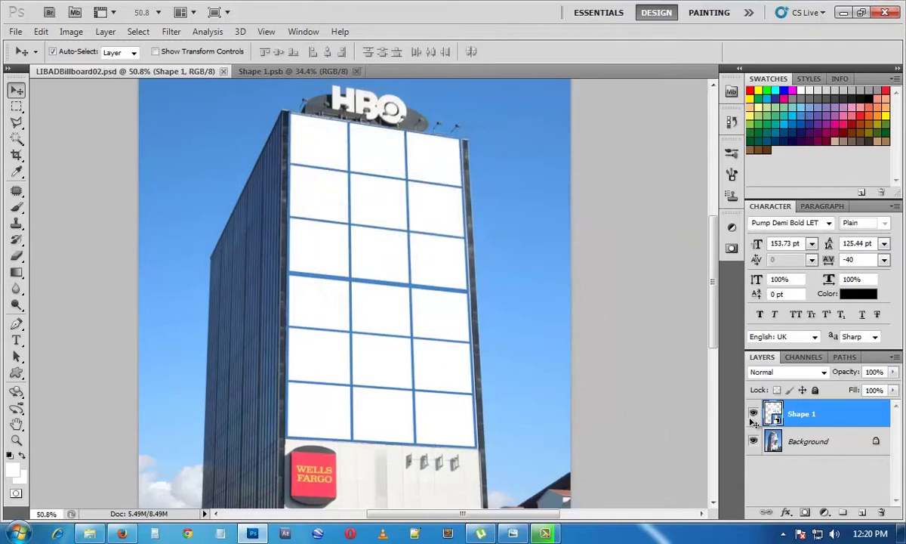
- Open the Shape 1 smart object's contents for editing
{"action": "left_click", "coordinate": [279, 70]}
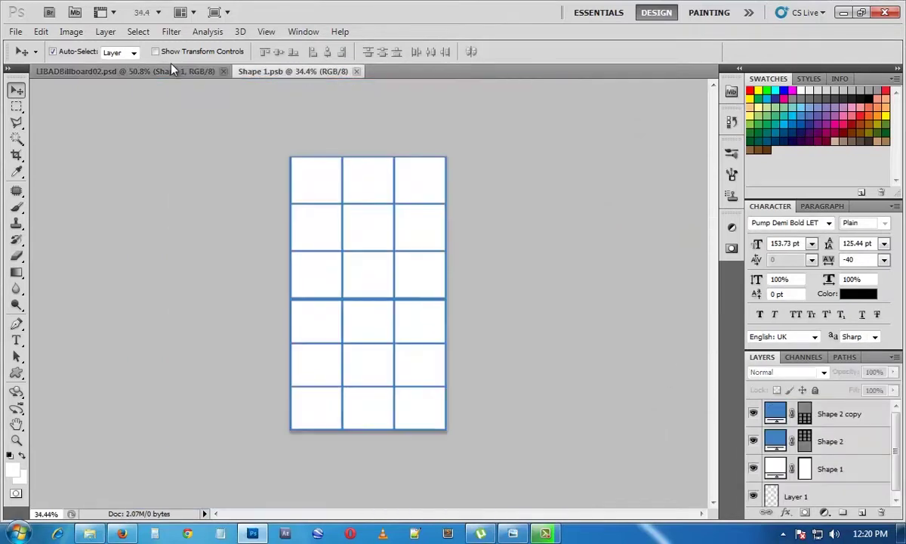
{"action": "left_click", "coordinate": [179, 69]}
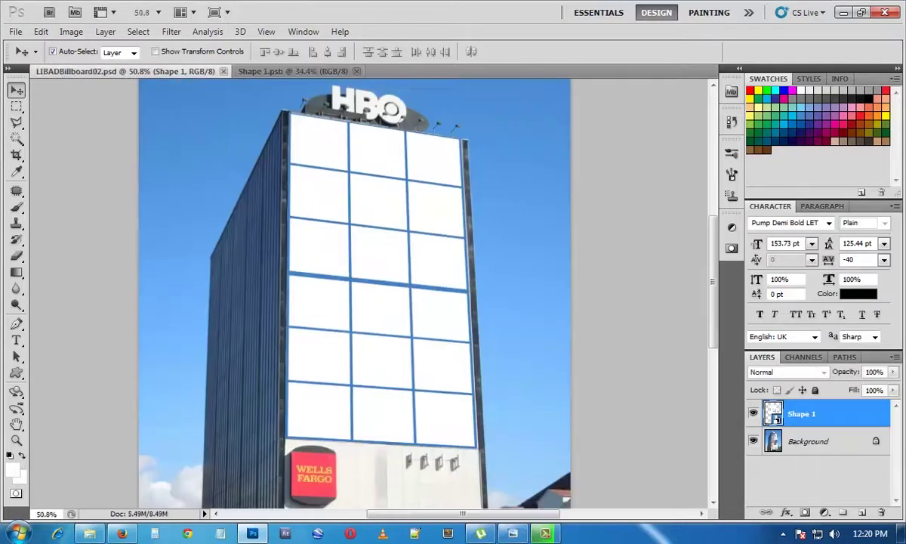
{"action": "double_click", "coordinate": [775, 414]}
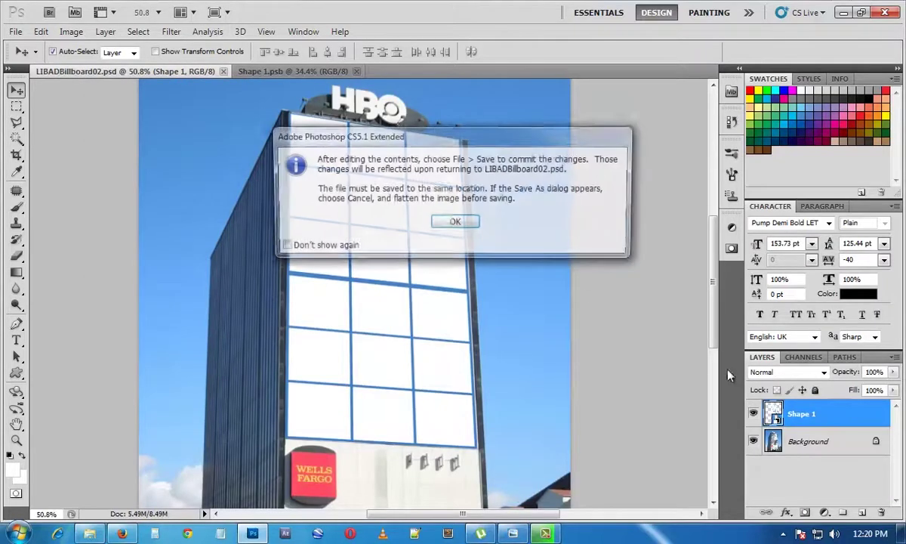
{"action": "left_click", "coordinate": [459, 222]}
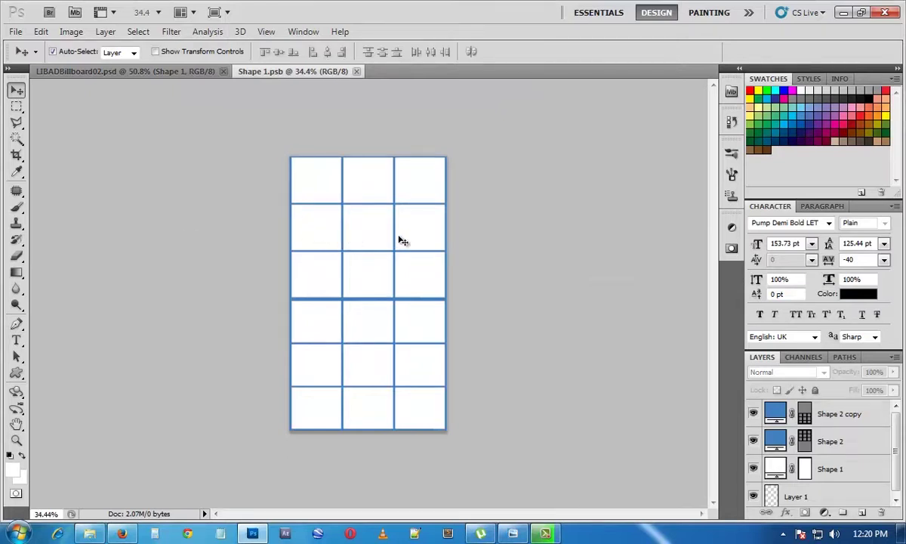
- Place the index.jpg YouTube logo into the grid, move it to the bottom rows and enlarge it
{"action": "left_click", "coordinate": [89, 534]}
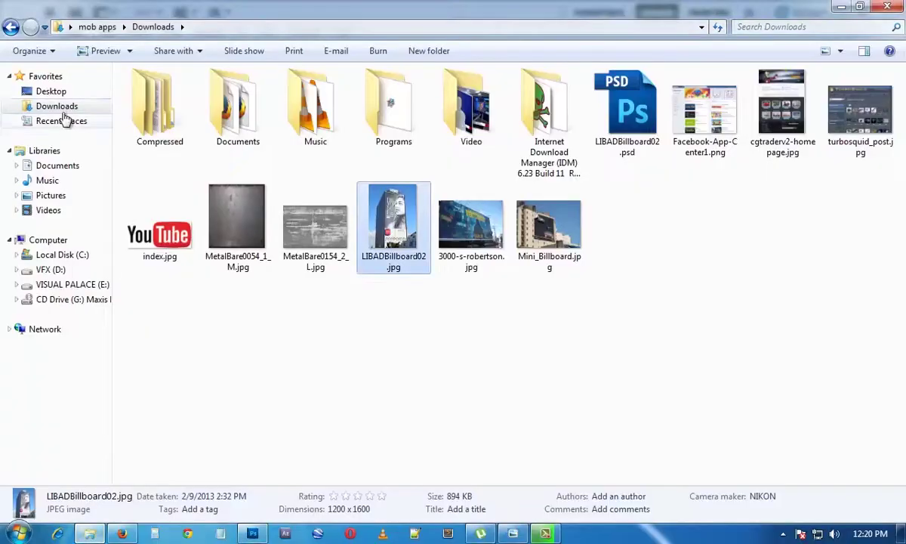
{"action": "left_click_drag", "start_coordinate": [149, 225], "coordinate": [354, 408]}
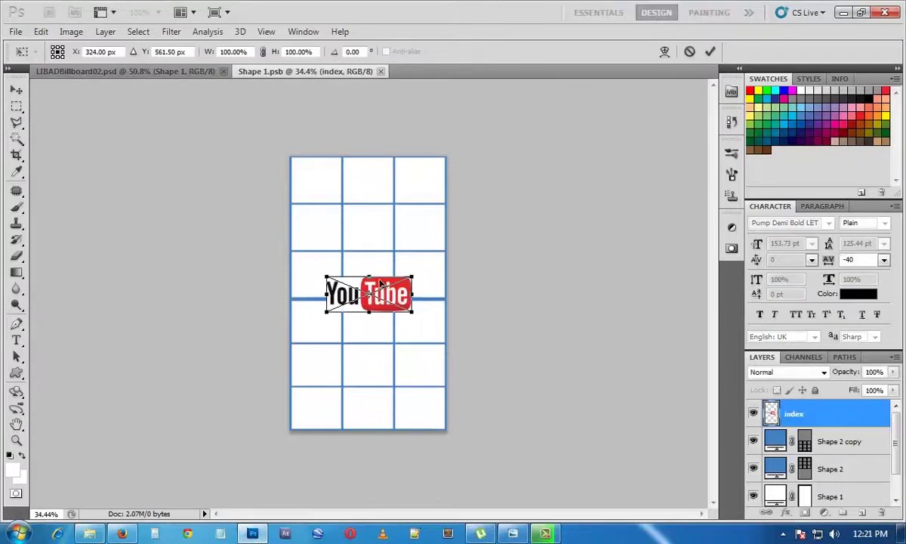
{"action": "left_click_drag", "start_coordinate": [382, 284], "coordinate": [382, 383]}
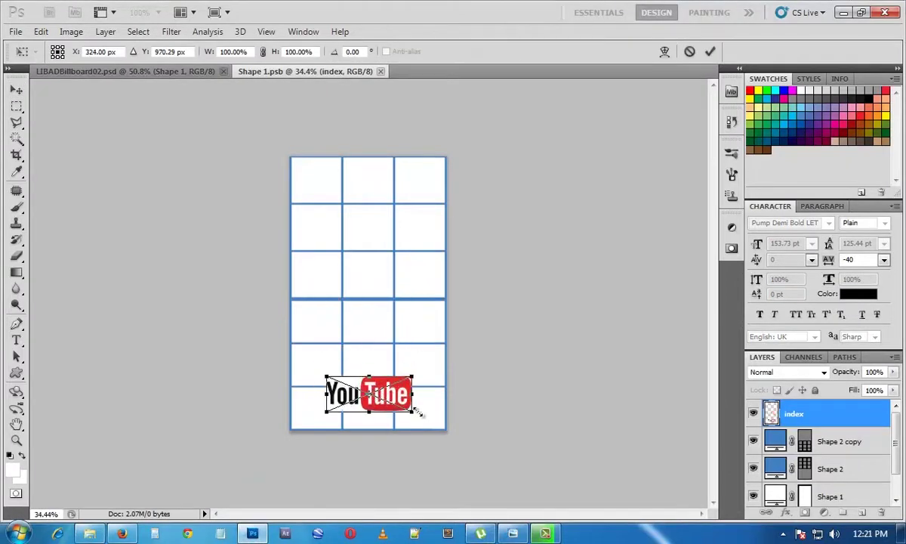
{"action": "left_click_drag", "start_coordinate": [413, 412], "coordinate": [441, 426]}
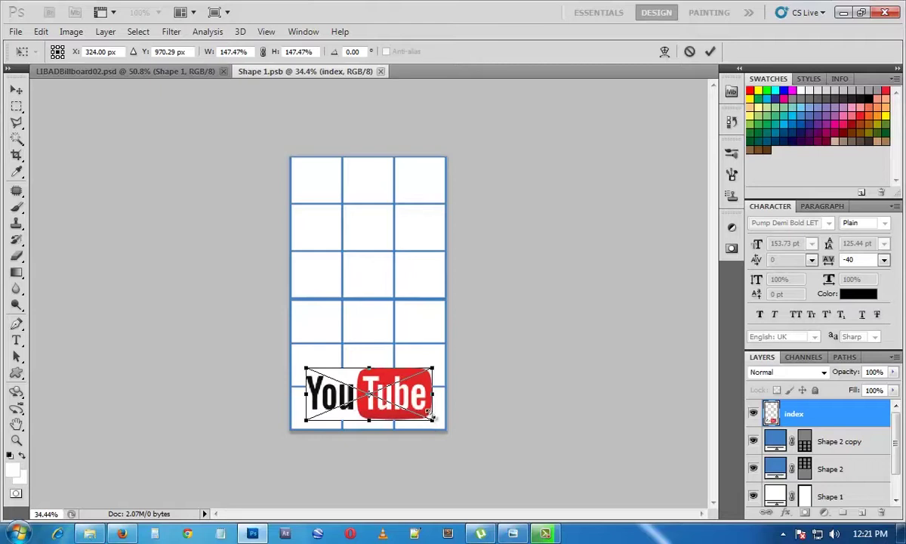
{"action": "key", "text": "Return"}
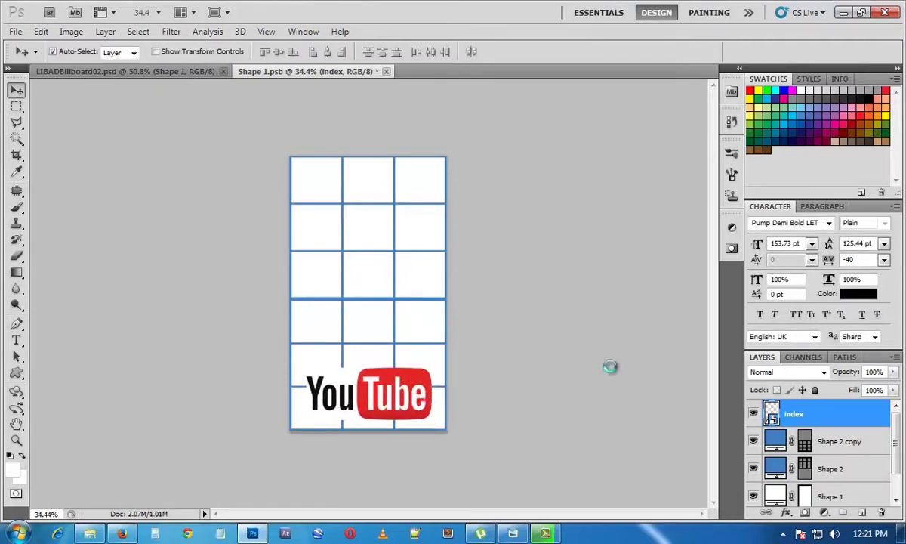
- Save Shape 1.psb and check the logo on the billboard
{"action": "key", "text": "ctrl+s"}
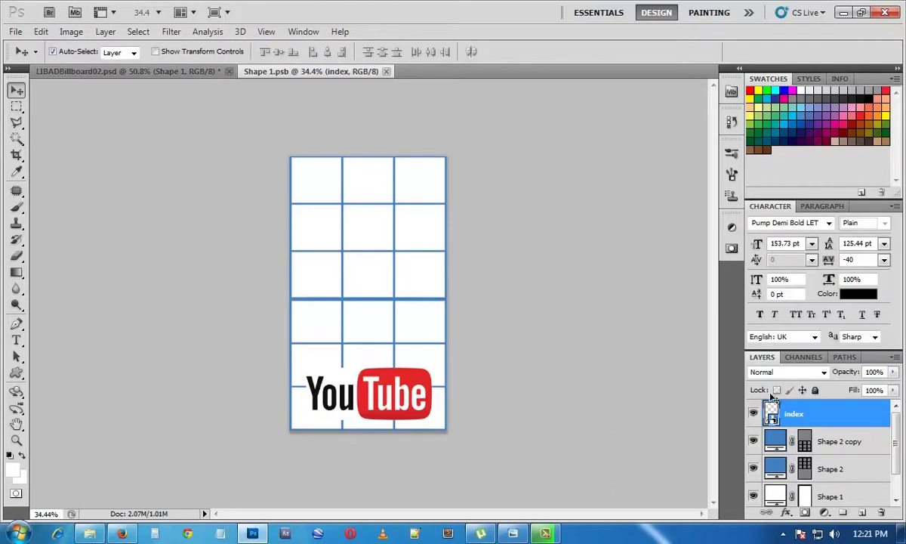
{"action": "left_click", "coordinate": [175, 71]}
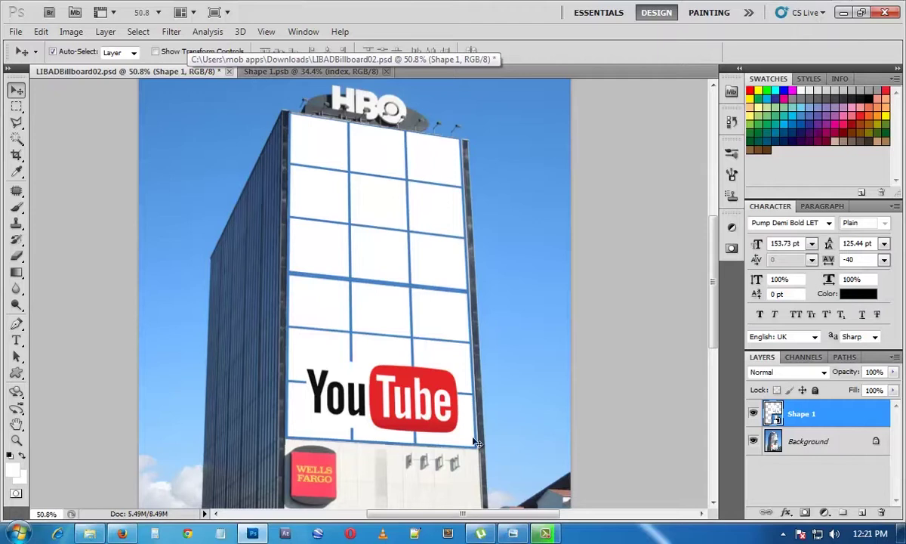
{"action": "left_click", "coordinate": [259, 69]}
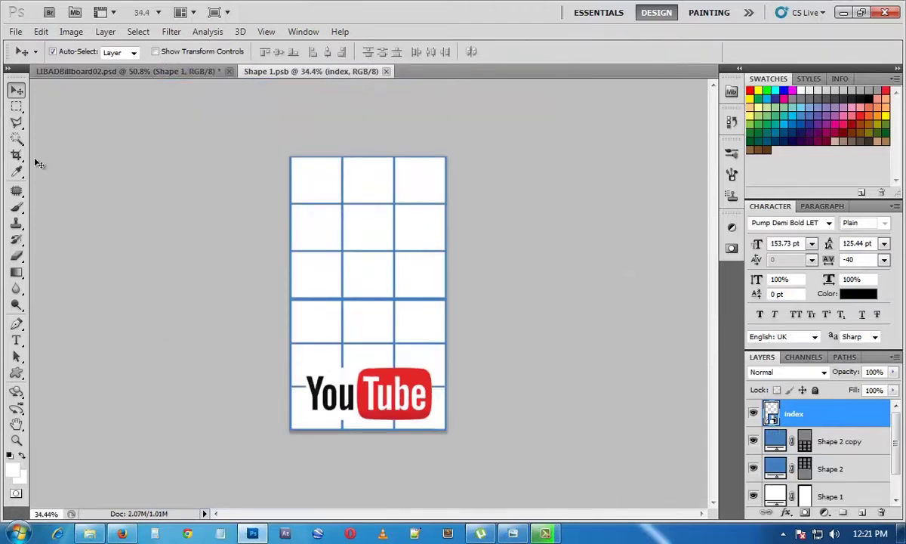
- Drag logo.jpg from the Desktop folder into Shape 1.psb in Photoshop
{"action": "left_click", "coordinate": [89, 533]}
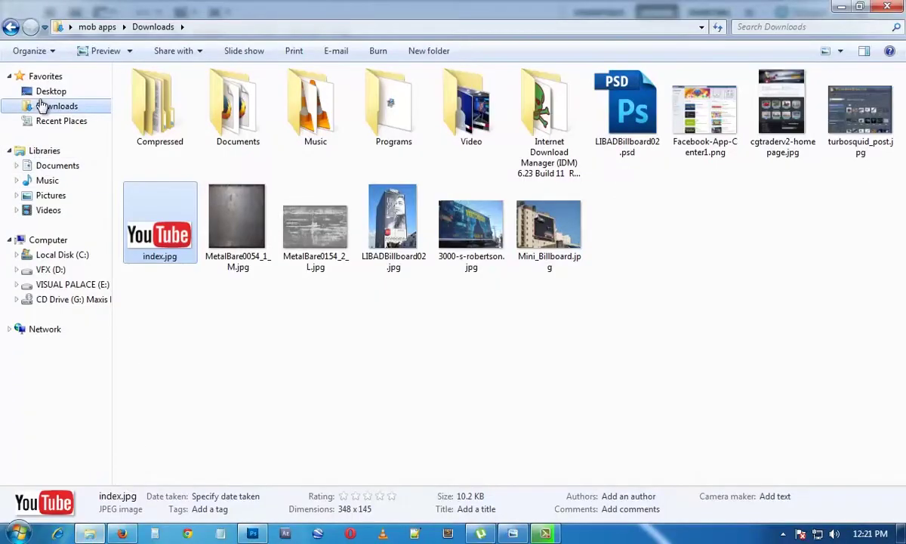
{"action": "left_click", "coordinate": [50, 95]}
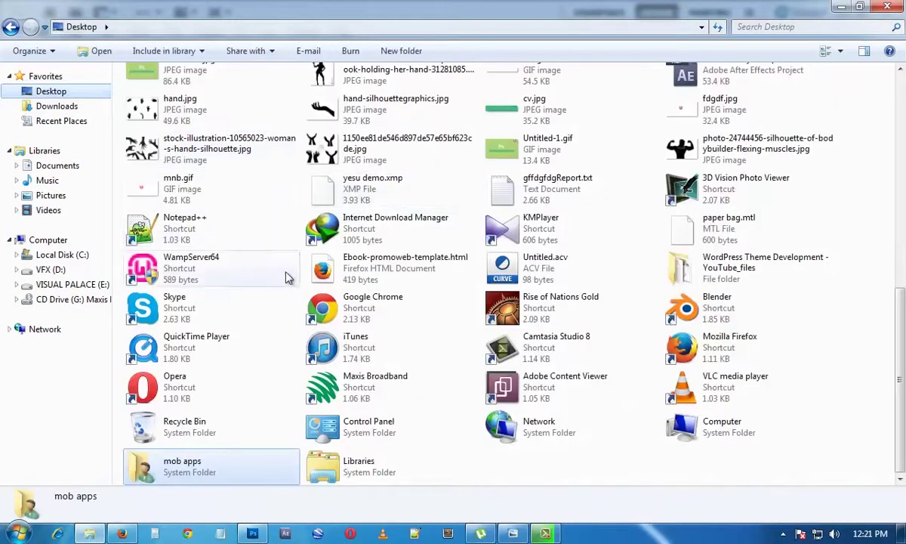
{"action": "left_click", "coordinate": [627, 260]}
{"action": "scroll", "coordinate": [627, 257], "scroll_direction": "up", "scroll_amount": 10}
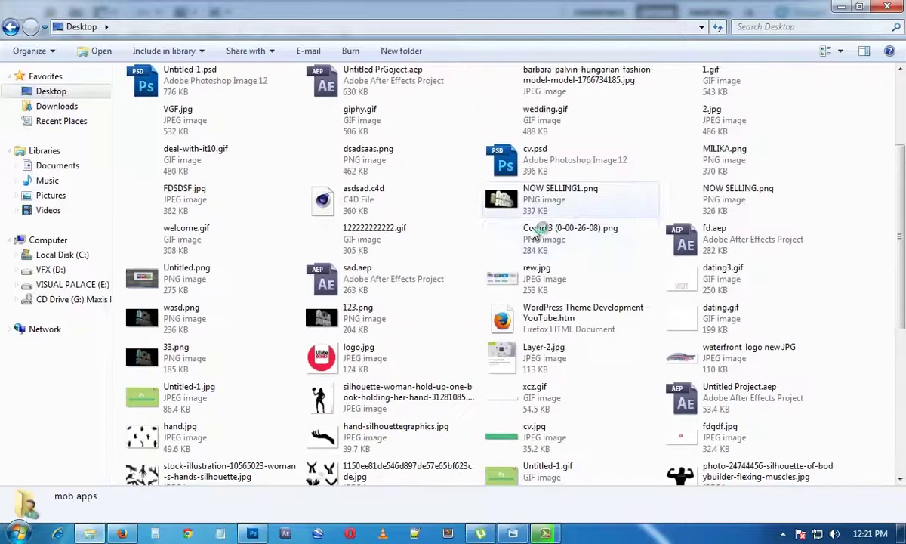
{"action": "scroll", "coordinate": [534, 235], "scroll_direction": "up", "scroll_amount": 1}
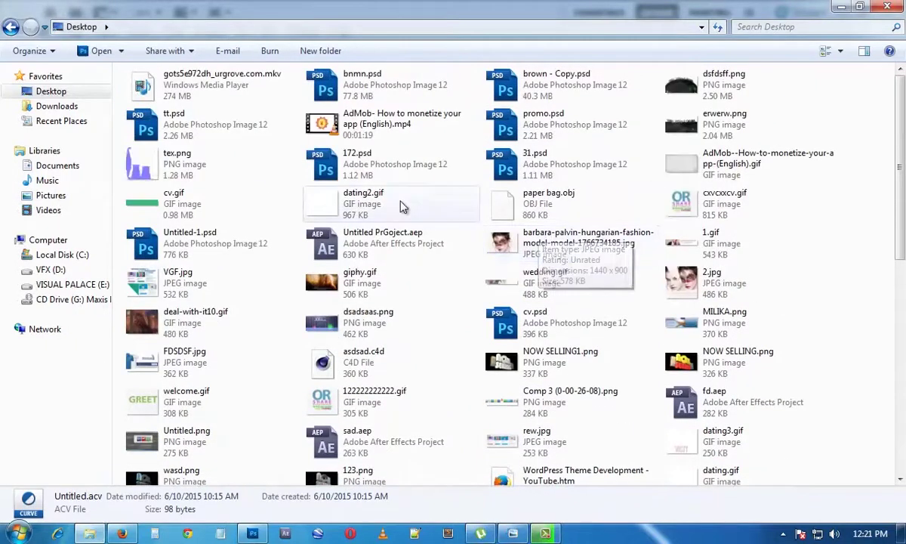
{"action": "left_click", "coordinate": [850, 282]}
{"action": "scroll", "coordinate": [849, 281], "scroll_direction": "down", "scroll_amount": 10}
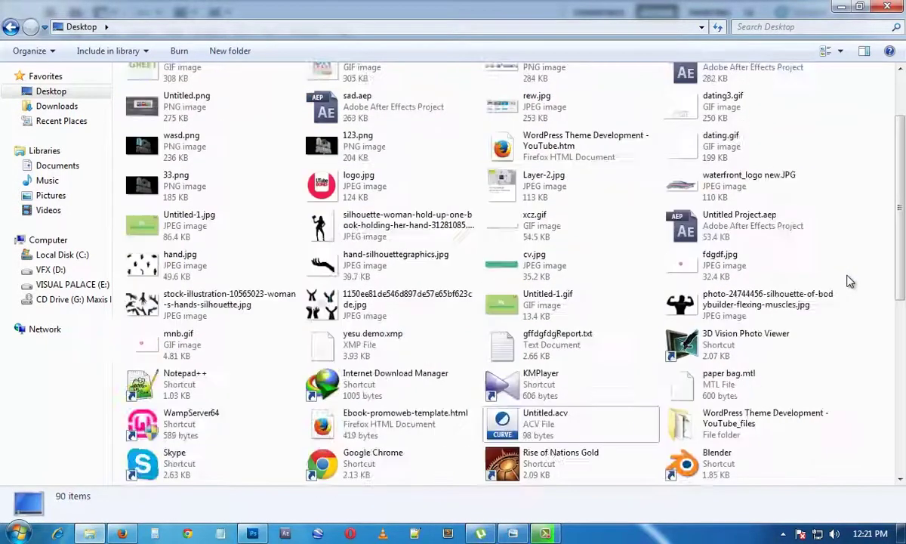
{"action": "scroll", "coordinate": [344, 174], "scroll_direction": "up", "scroll_amount": 2}
{"action": "left_click", "coordinate": [307, 164]}
{"action": "left_click_drag", "start_coordinate": [308, 164], "coordinate": [388, 360]}
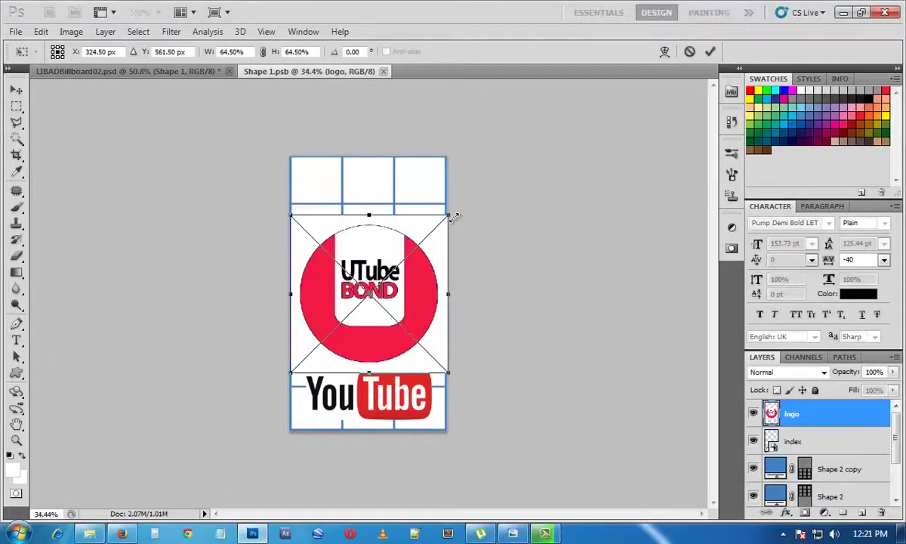
- Shrink the placed UTube logo to about half and squash it slightly from the top
{"action": "left_click_drag", "start_coordinate": [452, 217], "coordinate": [394, 294]}
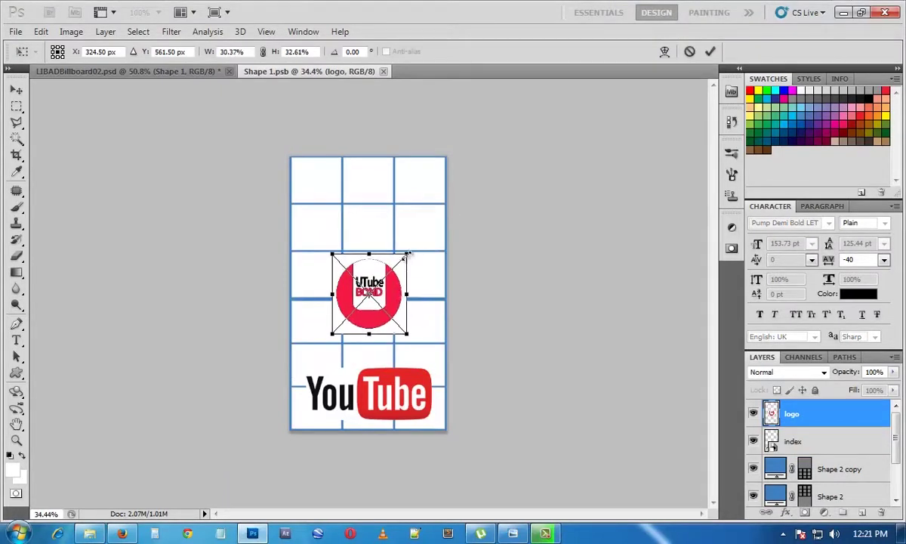
{"action": "left_click_drag", "start_coordinate": [373, 254], "coordinate": [375, 262]}
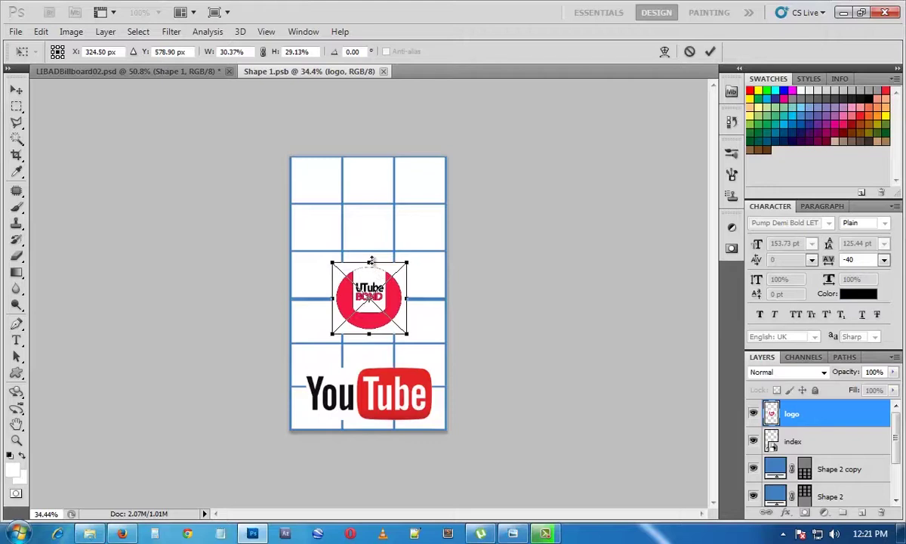
{"action": "key", "text": "Return"}
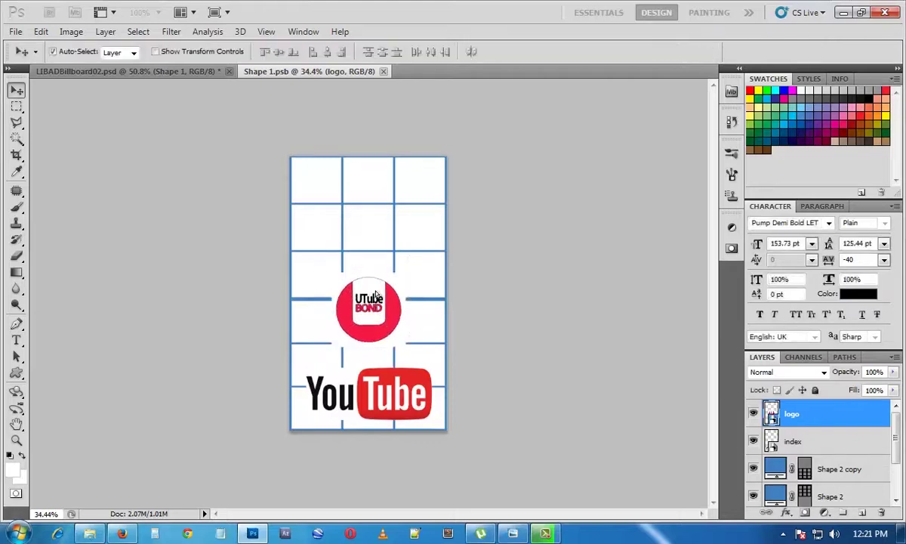
- Shrink the YouTube logo around its centre and move the UTube logo a little lower
{"action": "left_click", "coordinate": [370, 373]}
{"action": "key", "text": "ctrl+t"}
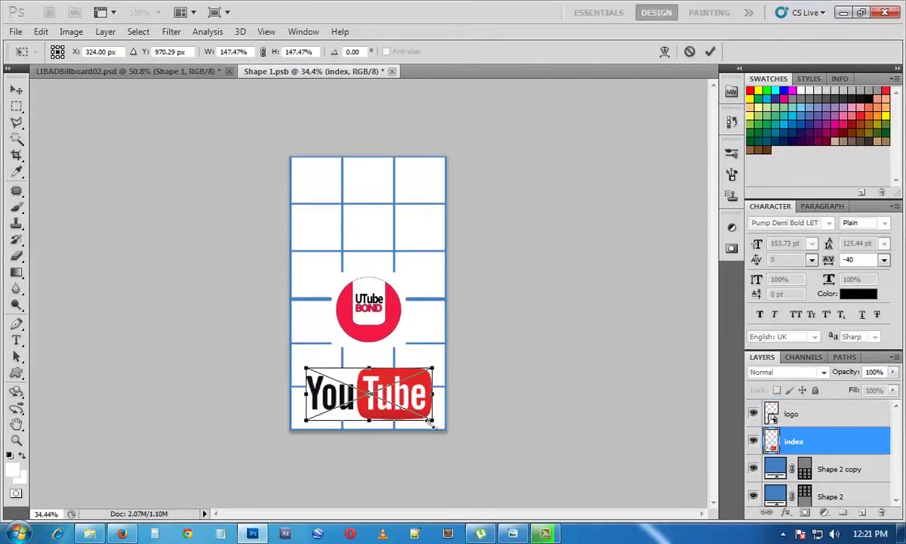
{"action": "left_click_drag", "start_coordinate": [431, 420], "coordinate": [386, 409]}
{"action": "key", "text": "Return"}
{"action": "left_click_drag", "start_coordinate": [374, 314], "coordinate": [376, 341]}
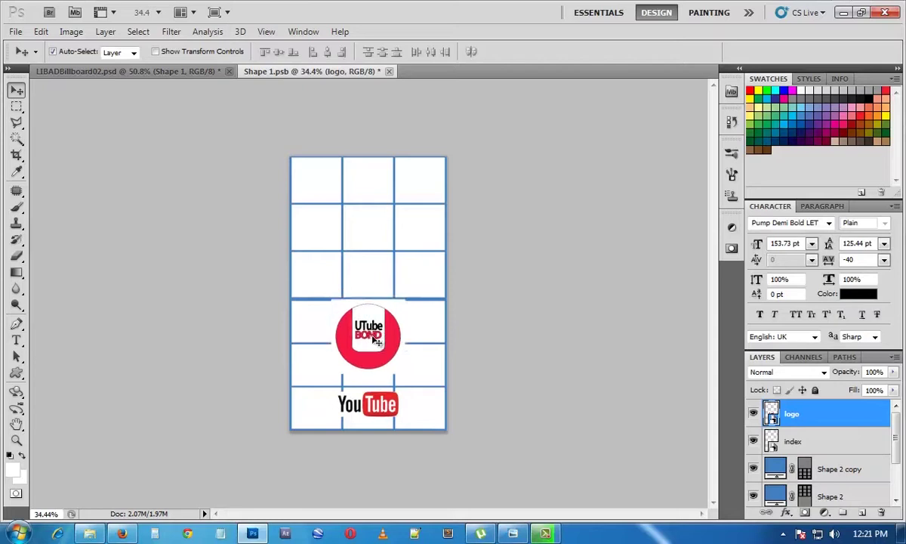
- Hide the Shape 2 and Shape 2 copy grids, nudge the UTube logo down, then return to Explorer
{"action": "scroll", "coordinate": [759, 467], "scroll_direction": "down", "scroll_amount": 2}
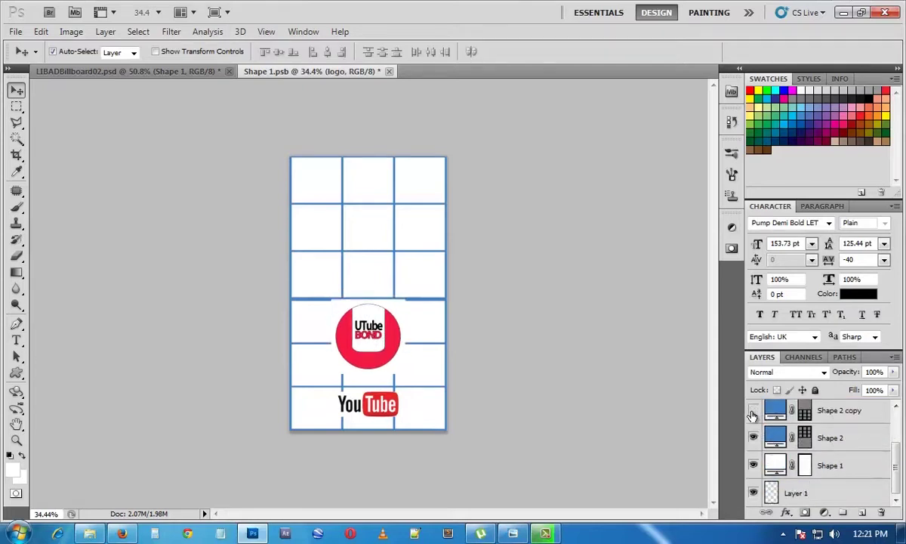
{"action": "left_click", "coordinate": [753, 412]}
{"action": "left_click", "coordinate": [753, 437]}
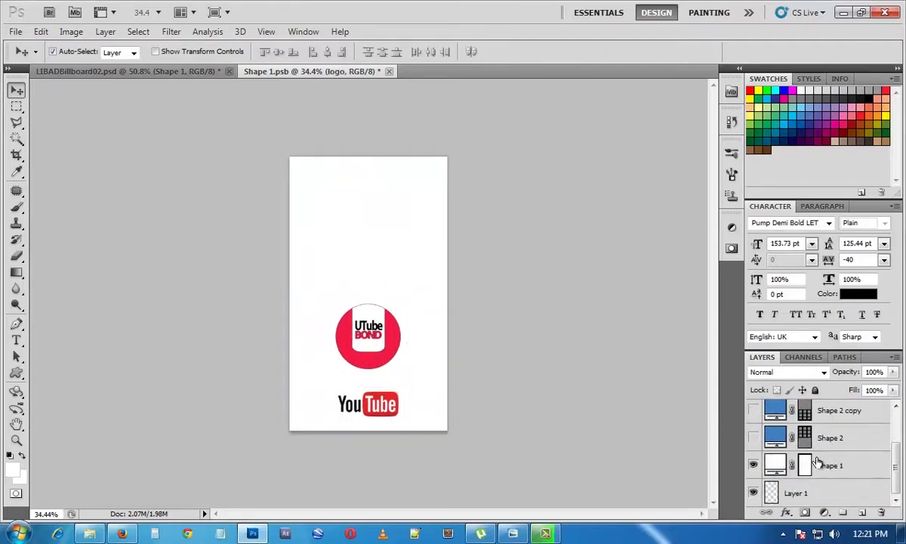
{"action": "left_click_drag", "start_coordinate": [352, 335], "coordinate": [361, 337]}
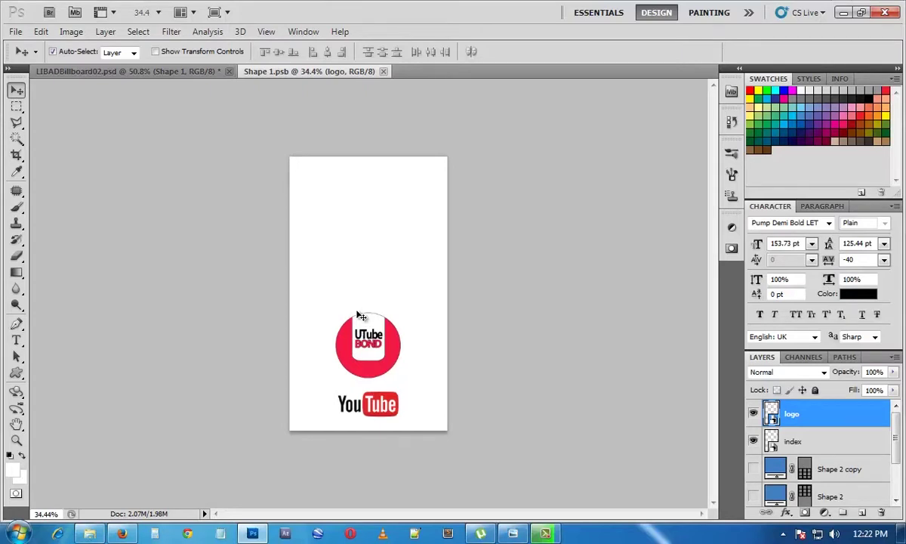
{"action": "left_click", "coordinate": [89, 533]}
{"action": "left_click", "coordinate": [879, 333]}
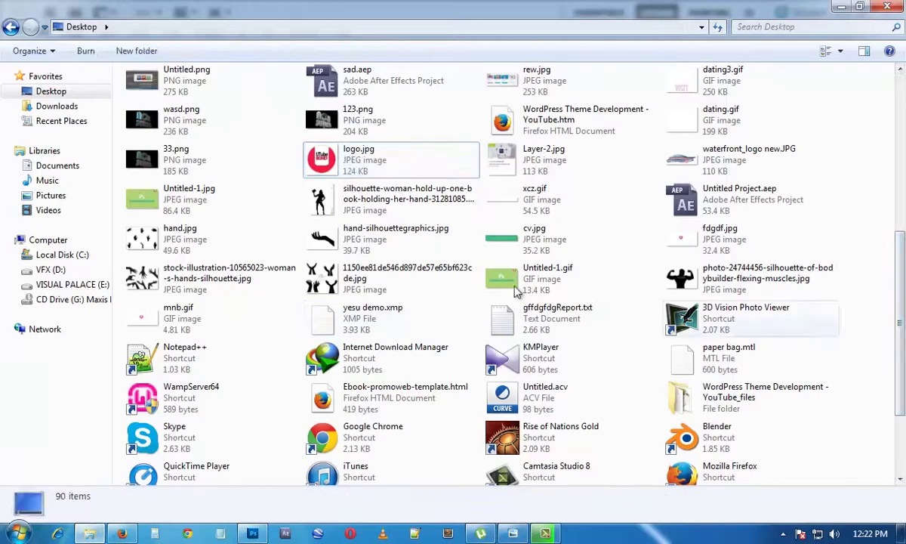
- Show the VFX (D:) drive's 34 items from Explorer's navigation pane
{"action": "scroll", "coordinate": [572, 265], "scroll_direction": "up", "scroll_amount": 3}
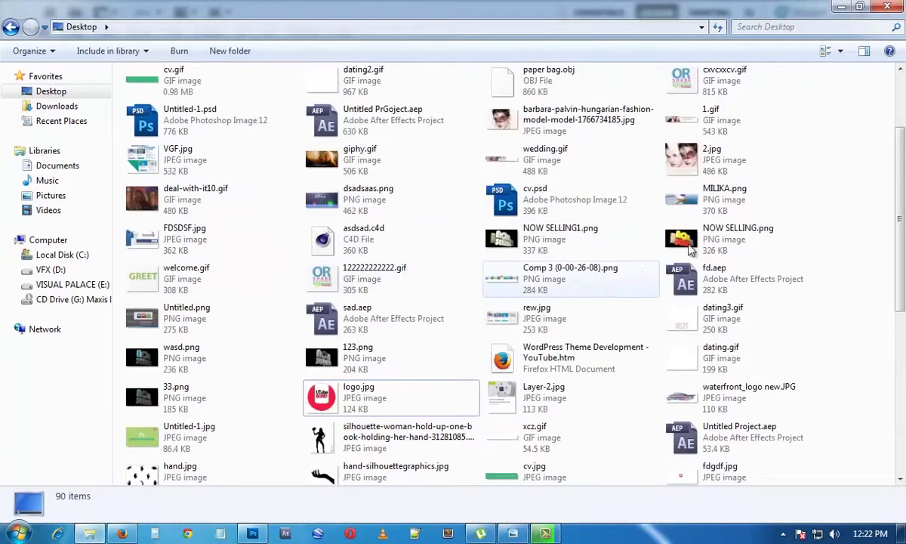
{"action": "scroll", "coordinate": [552, 249], "scroll_direction": "up", "scroll_amount": 2}
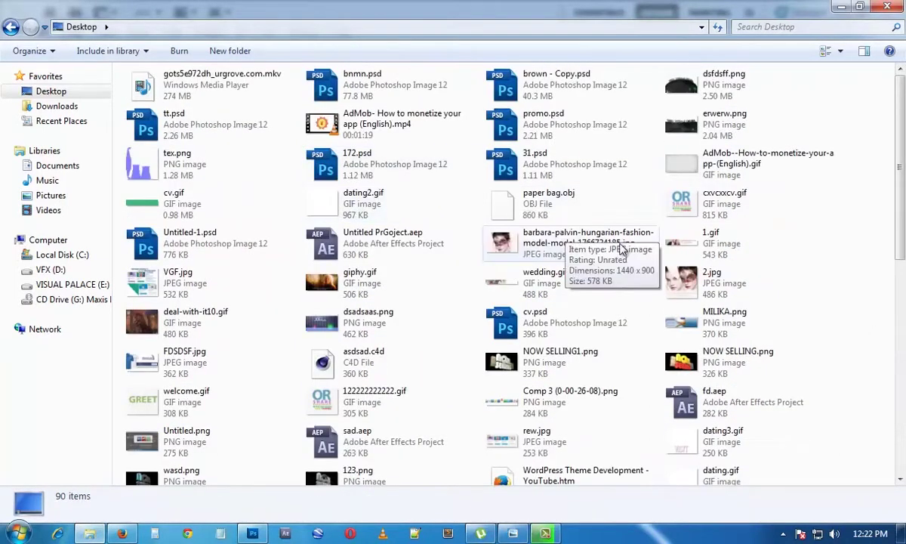
{"action": "scroll", "coordinate": [614, 251], "scroll_direction": "down", "scroll_amount": 2}
{"action": "scroll", "coordinate": [614, 252], "scroll_direction": "up", "scroll_amount": 2}
{"action": "scroll", "coordinate": [614, 252], "scroll_direction": "down", "scroll_amount": 5}
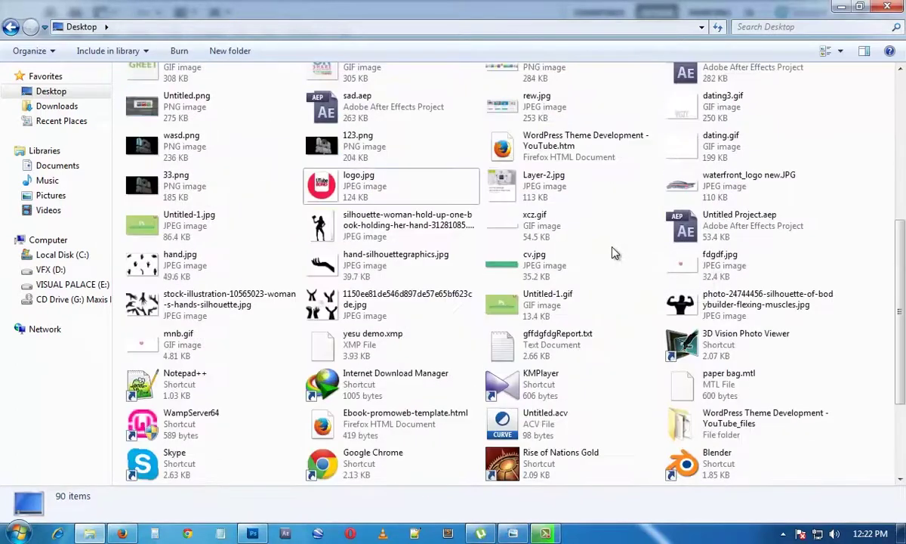
{"action": "scroll", "coordinate": [377, 235], "scroll_direction": "up", "scroll_amount": 5}
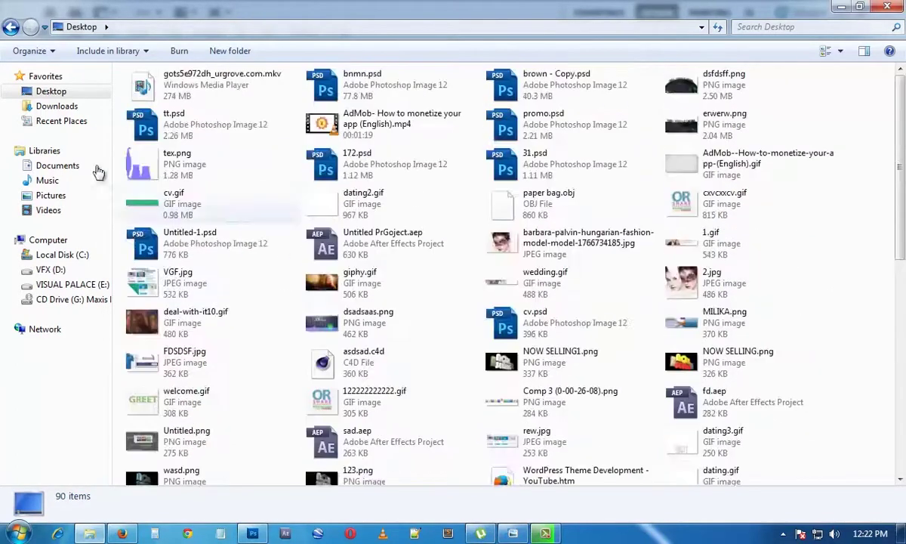
{"action": "left_click", "coordinate": [51, 269]}
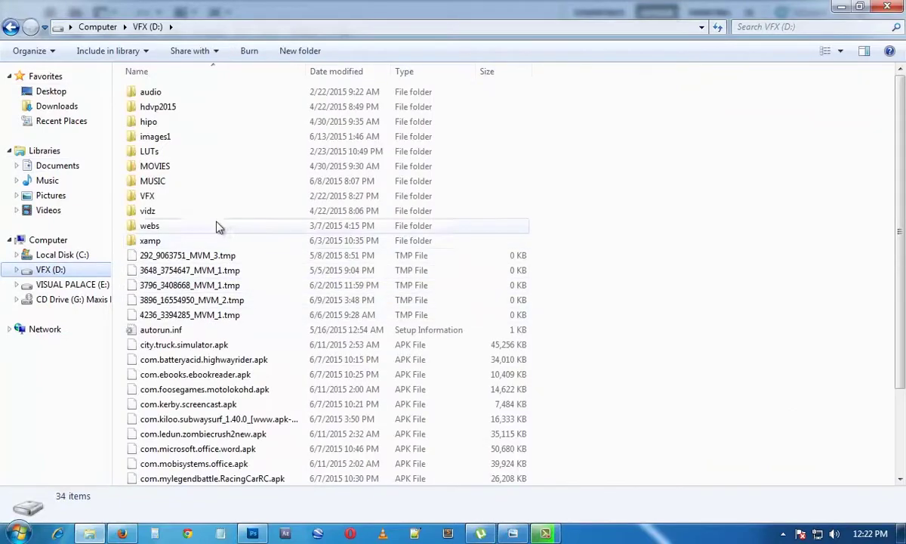
- Drag the corn image from images1 onto the poster and enlarge it to fill the middle
{"action": "double_click", "coordinate": [155, 137]}
{"action": "left_click_drag", "start_coordinate": [385, 376], "coordinate": [313, 269]}
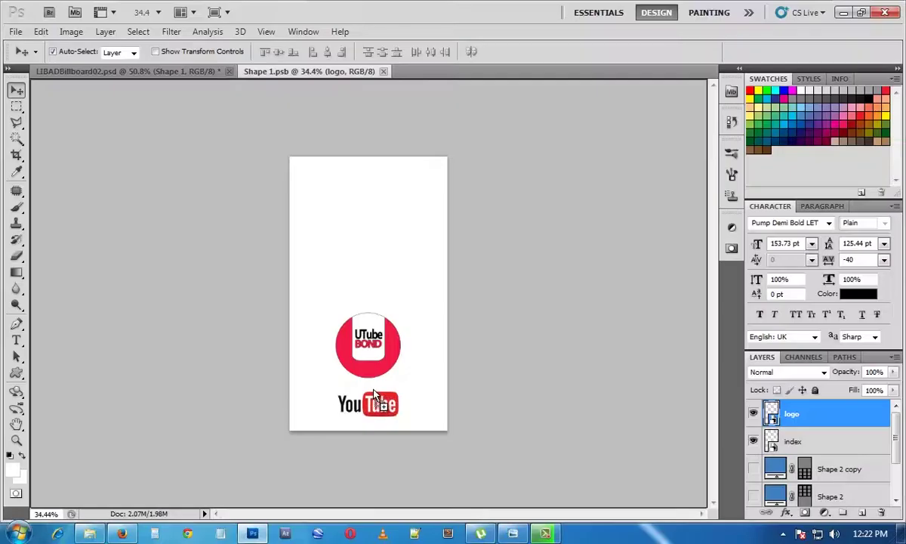
{"action": "left_click_drag", "start_coordinate": [376, 395], "coordinate": [304, 394]}
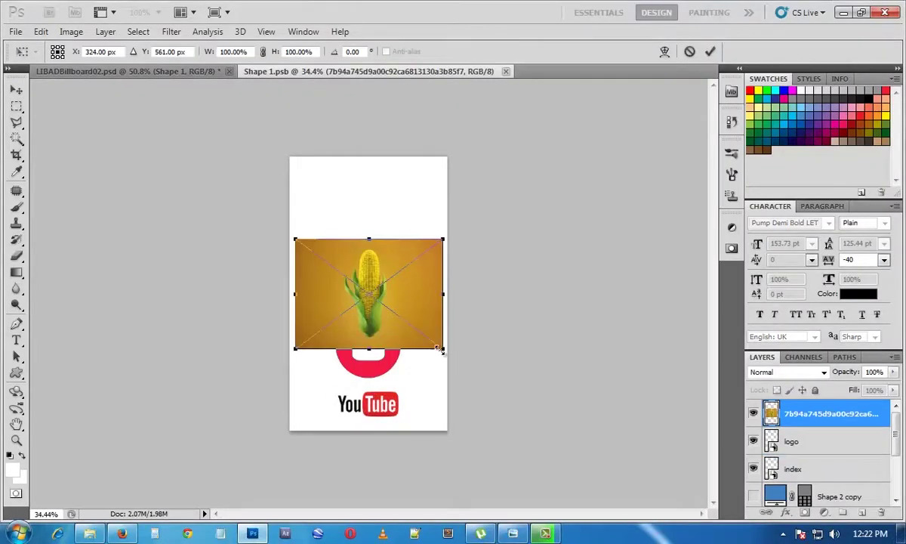
{"action": "left_click_drag", "start_coordinate": [442, 349], "coordinate": [480, 393]}
{"action": "key", "text": "Return"}
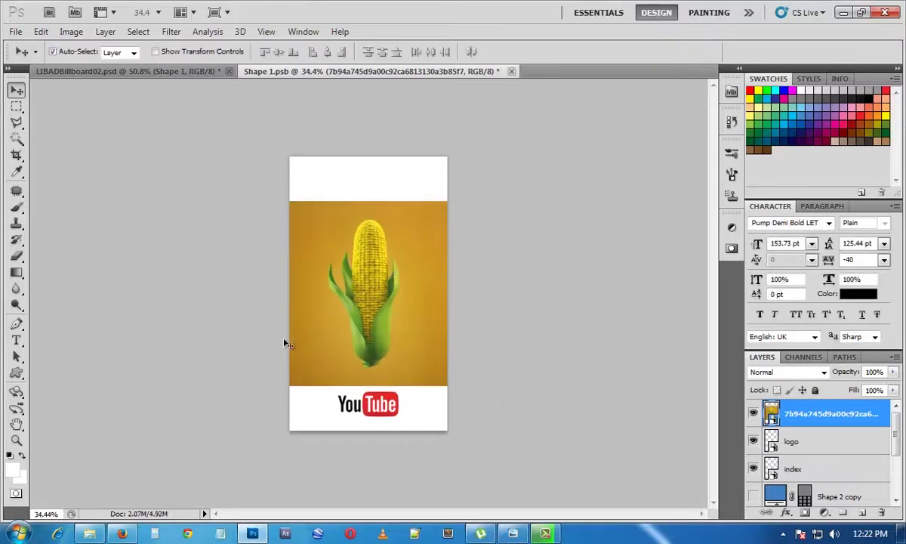
- Draw a rectangle over the poster, then undo it
{"action": "left_click_drag", "start_coordinate": [16, 372], "coordinate": [18, 373]}
{"action": "left_click", "coordinate": [76, 373]}
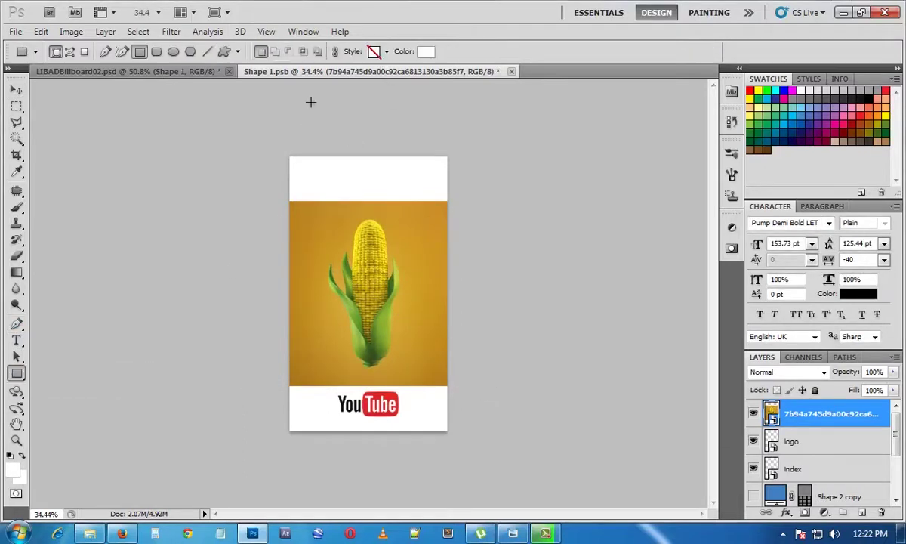
{"action": "left_click_drag", "start_coordinate": [285, 149], "coordinate": [451, 440]}
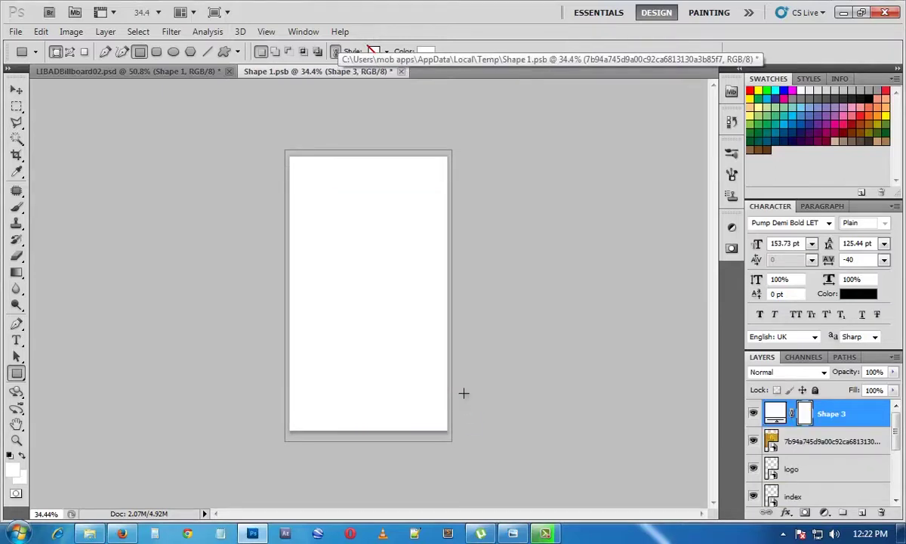
{"action": "key", "text": "ctrl+z"}
{"action": "key", "text": "v"}
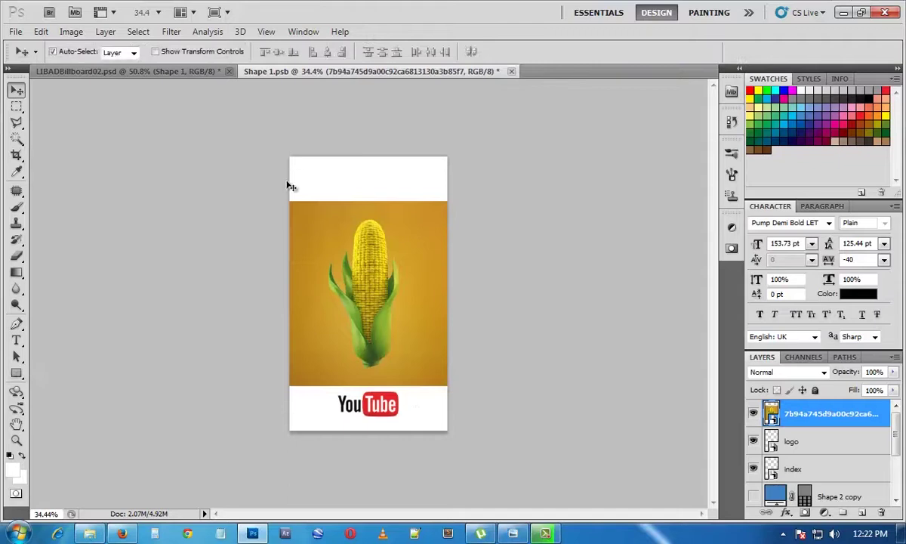
- Type 'subscribe' in the poster's top white band
{"action": "key", "text": "t"}
{"action": "left_click", "coordinate": [314, 188]}
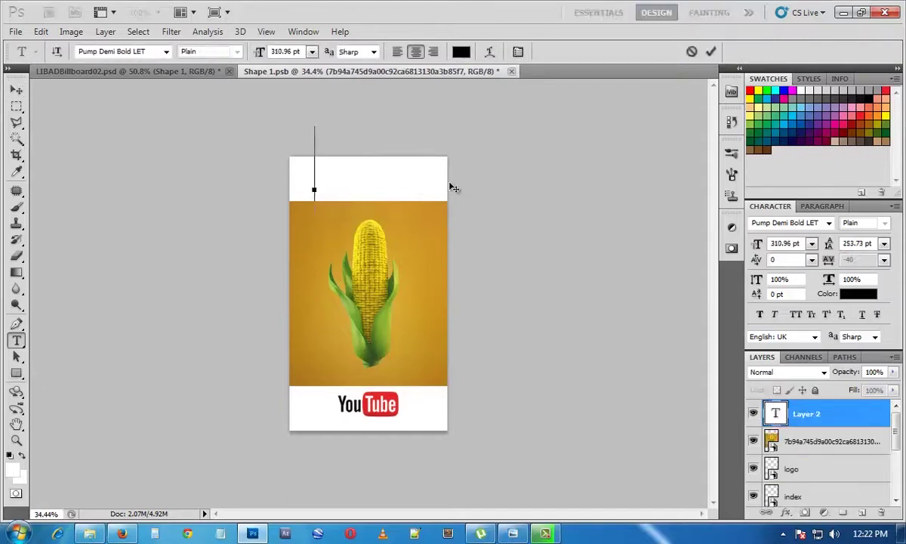
{"action": "type", "text": "sub"}
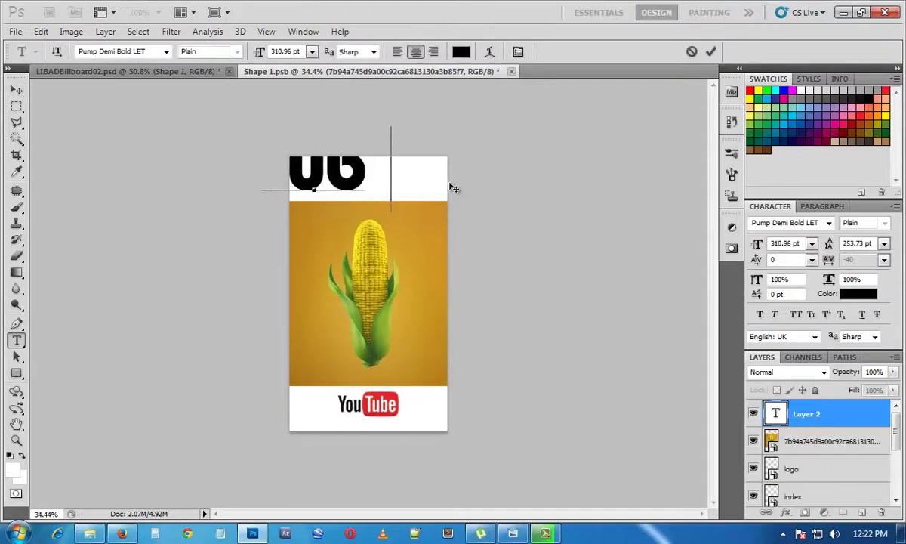
{"action": "type", "text": "scribe"}
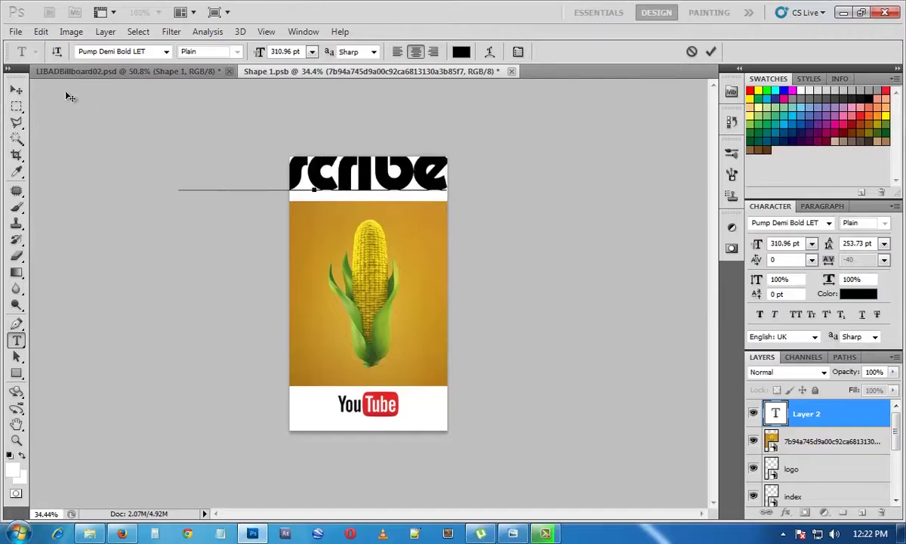
{"action": "left_click", "coordinate": [15, 89]}
- Scale the subscribe text down to about 51% to fit the top band
{"action": "key", "text": "ctrl+t"}
{"action": "left_click_drag", "start_coordinate": [449, 211], "coordinate": [386, 192]}
{"action": "left_click_drag", "start_coordinate": [341, 159], "coordinate": [397, 181]}
{"action": "key", "text": "Return"}
{"action": "left_click", "coordinate": [415, 270]}
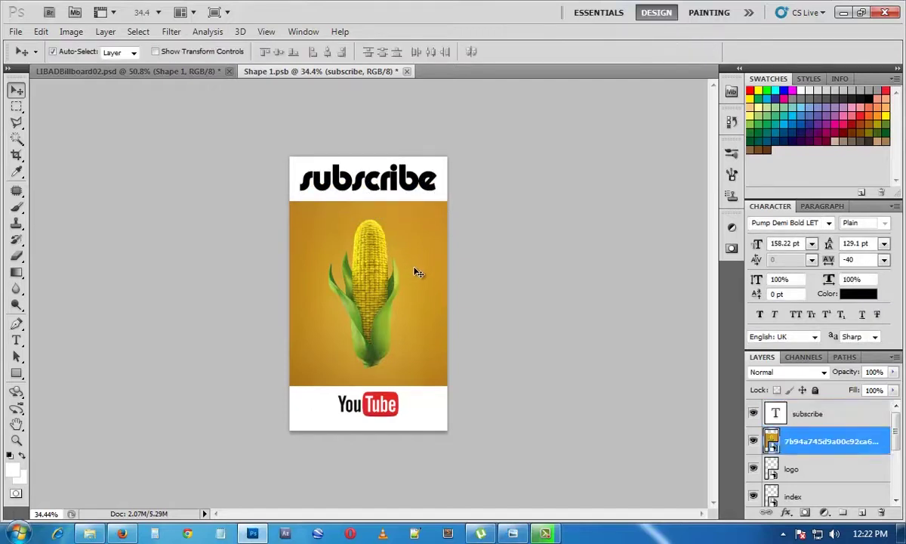
- Duplicate the corn layer and stretch the copy taller to fill the poster
{"action": "left_click", "coordinate": [17, 373]}
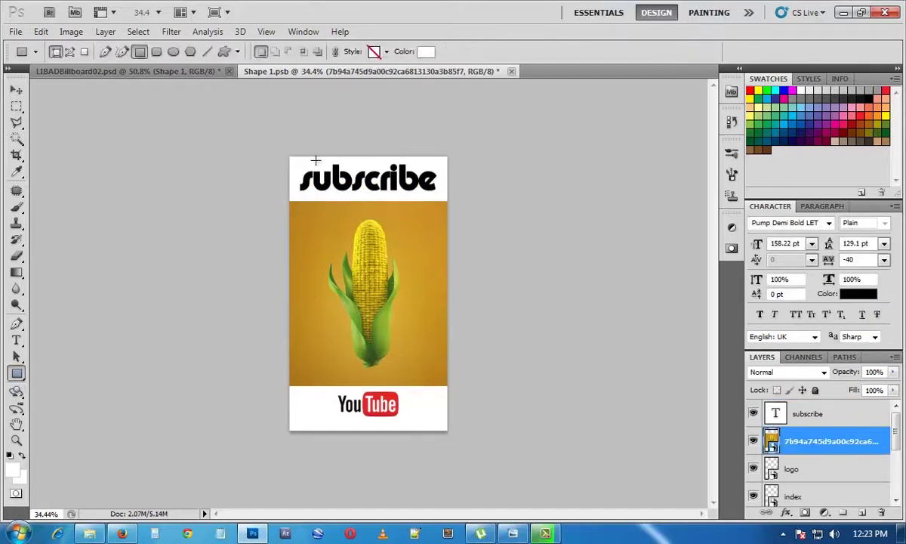
{"action": "left_click_drag", "start_coordinate": [283, 156], "coordinate": [391, 392]}
{"action": "key", "text": "Return"}
{"action": "key", "text": "ctrl+j"}
{"action": "key", "text": "ctrl+t"}
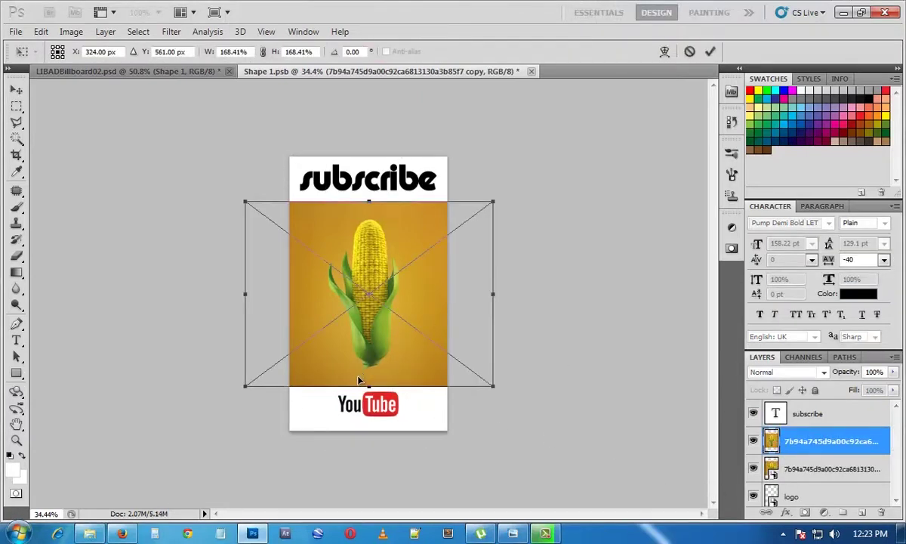
{"action": "left_click_drag", "start_coordinate": [368, 388], "coordinate": [368, 425]}
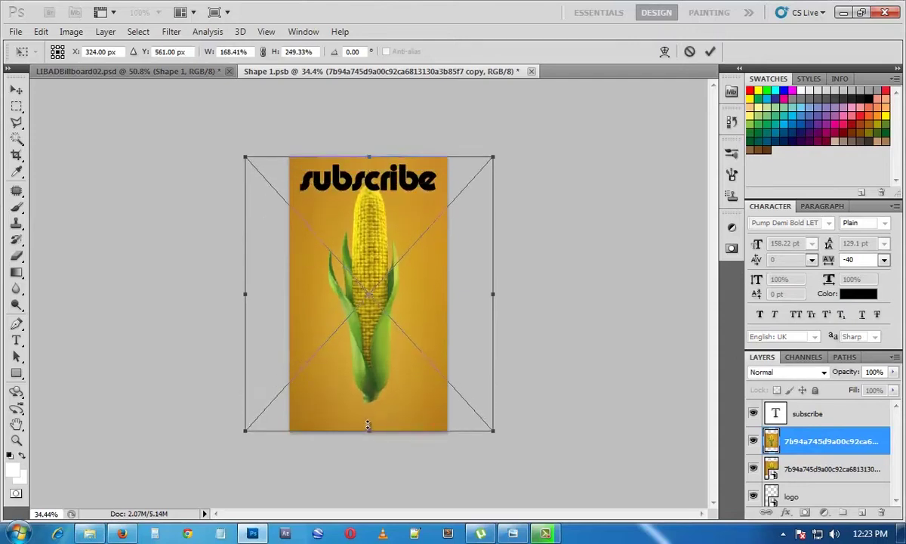
{"action": "key", "text": "Return"}
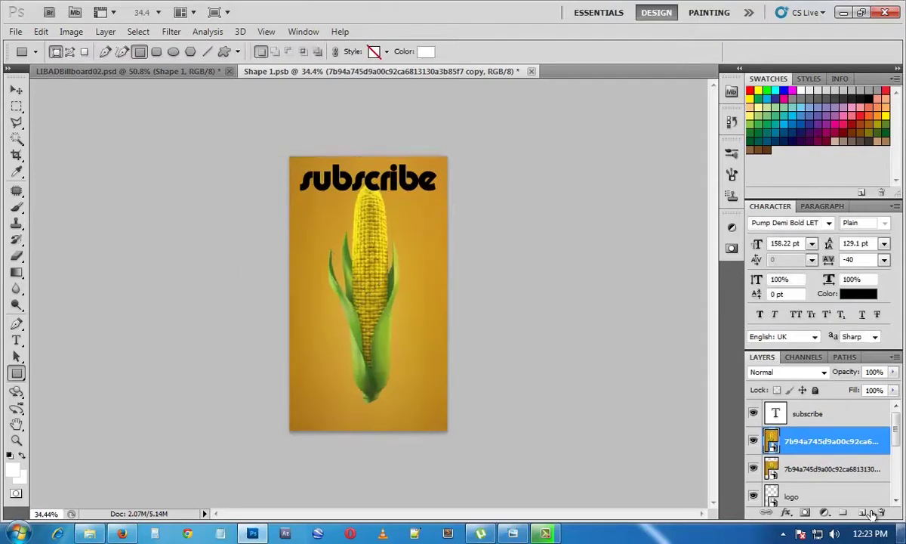
- Move the stretched corn copy below the other copy and rasterize it
{"action": "left_click_drag", "start_coordinate": [841, 469], "coordinate": [843, 475]}
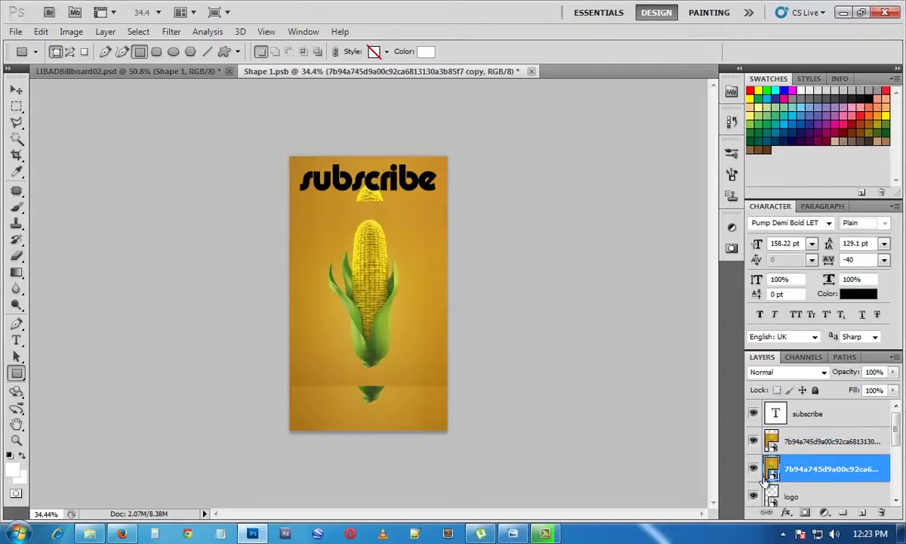
{"action": "right_click", "coordinate": [801, 467]}
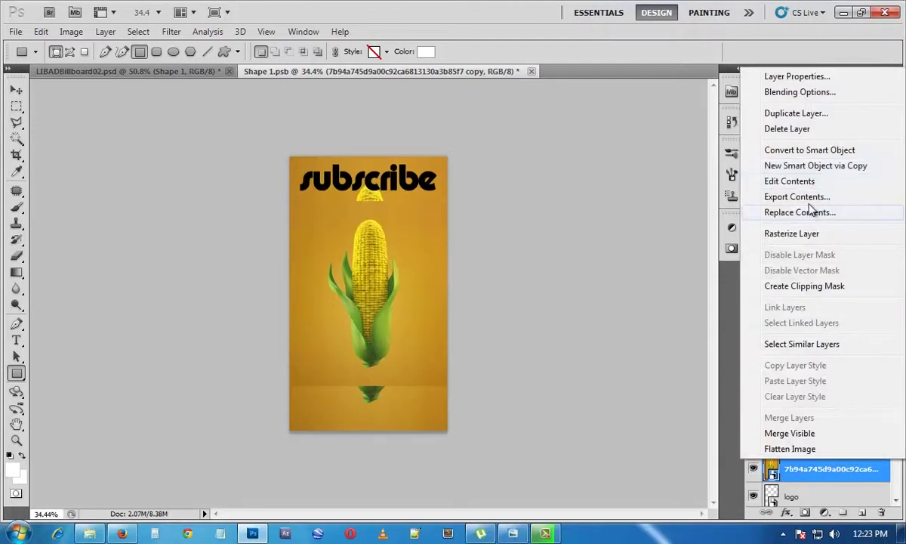
{"action": "left_click", "coordinate": [767, 233]}
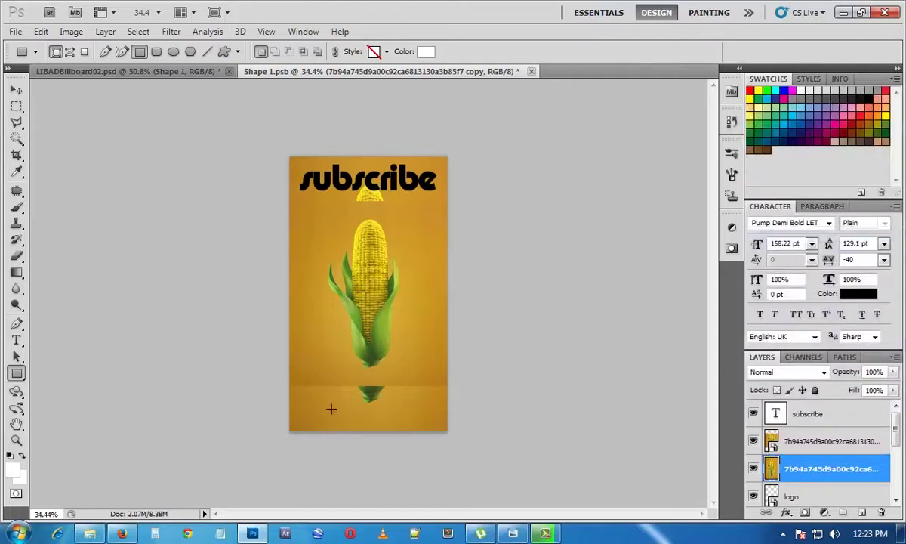
- Stretch the bottom orange strip over the whole poster and move the logo layer above it
{"action": "left_click", "coordinate": [16, 106]}
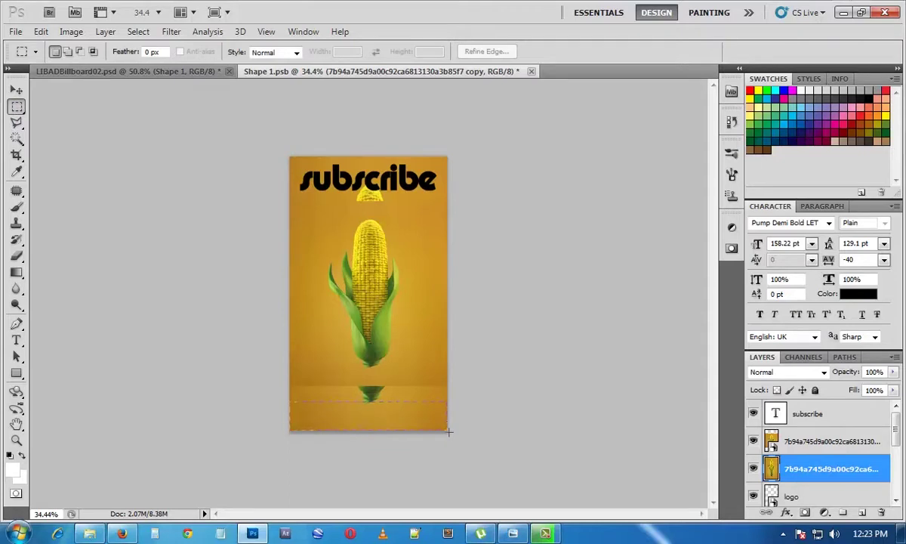
{"action": "key", "text": "ctrl+t"}
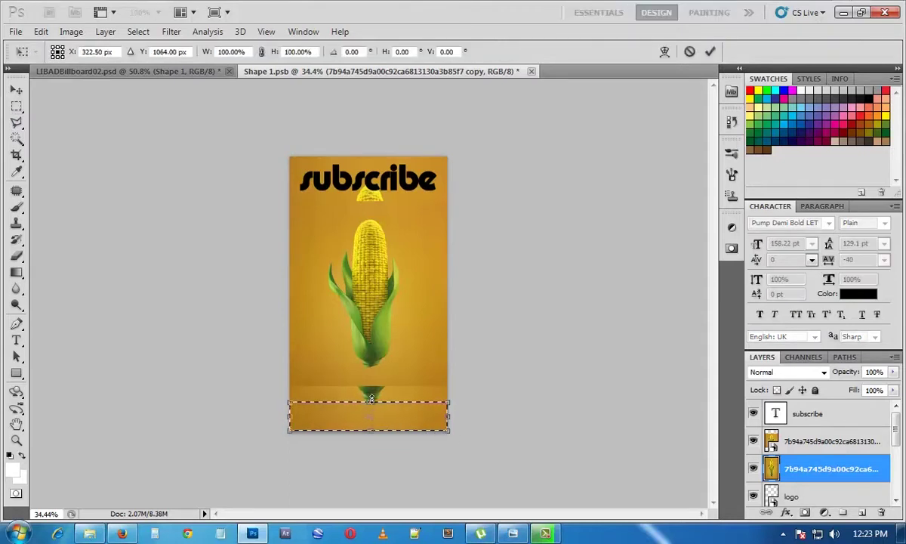
{"action": "left_click_drag", "start_coordinate": [372, 399], "coordinate": [375, 154]}
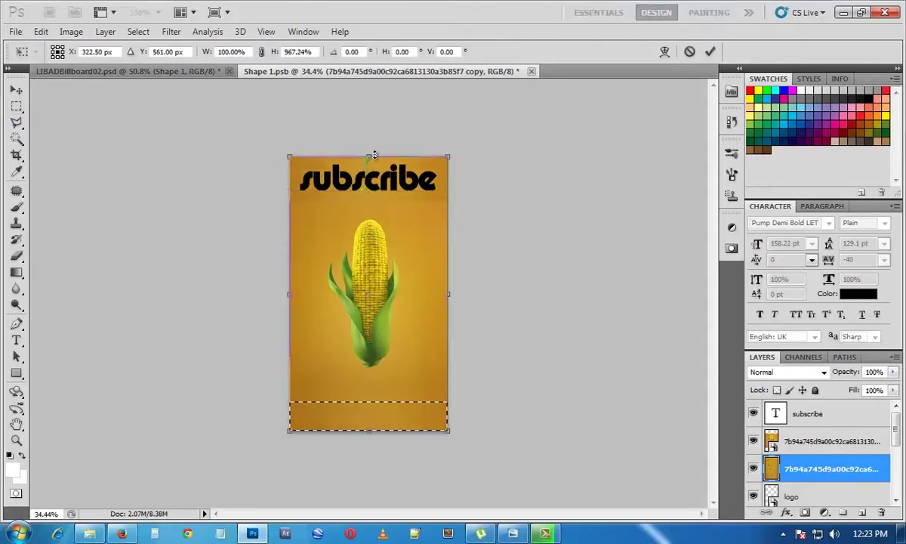
{"action": "key", "text": "Return"}
{"action": "key", "text": "ctrl+d"}
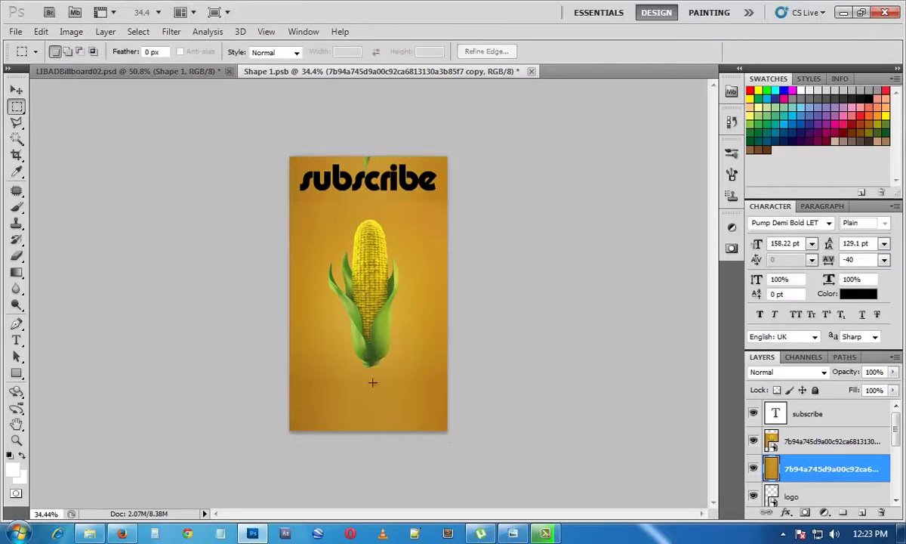
{"action": "key", "text": "v"}
{"action": "left_click_drag", "start_coordinate": [789, 496], "coordinate": [793, 445]}
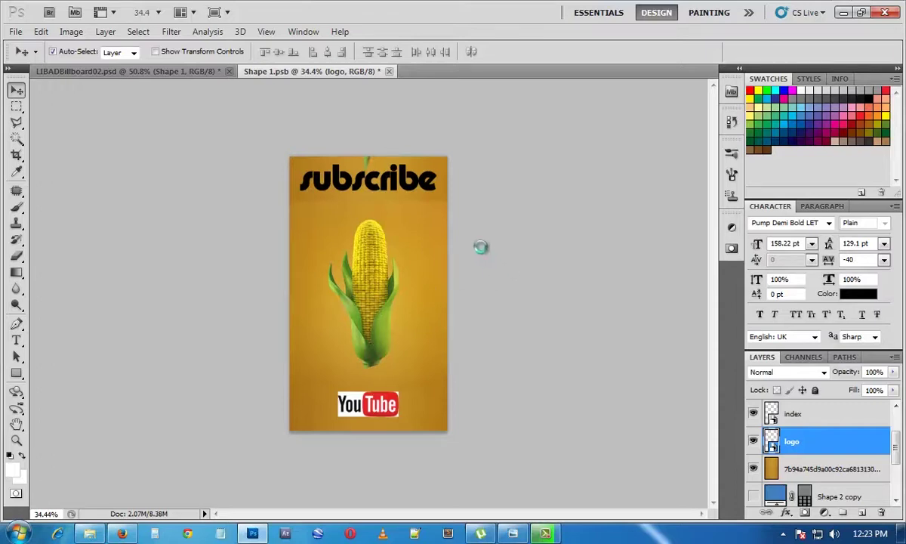
- Switch to the LIBADBillboard02.psd document to view the updated corn poster composite
{"action": "left_click", "coordinate": [203, 73]}
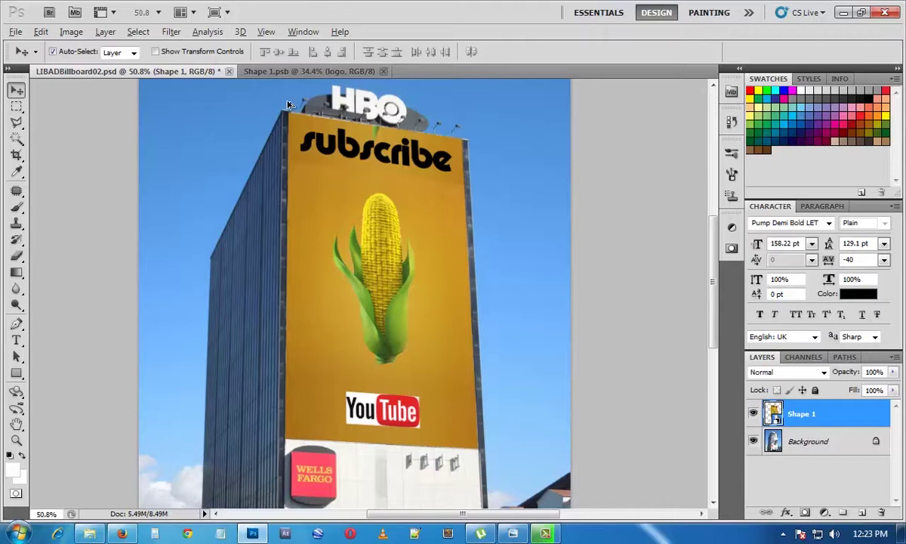
{"action": "scroll", "coordinate": [371, 192], "scroll_direction": "up", "scroll_amount": 3}
{"action": "key", "text": "alt"}
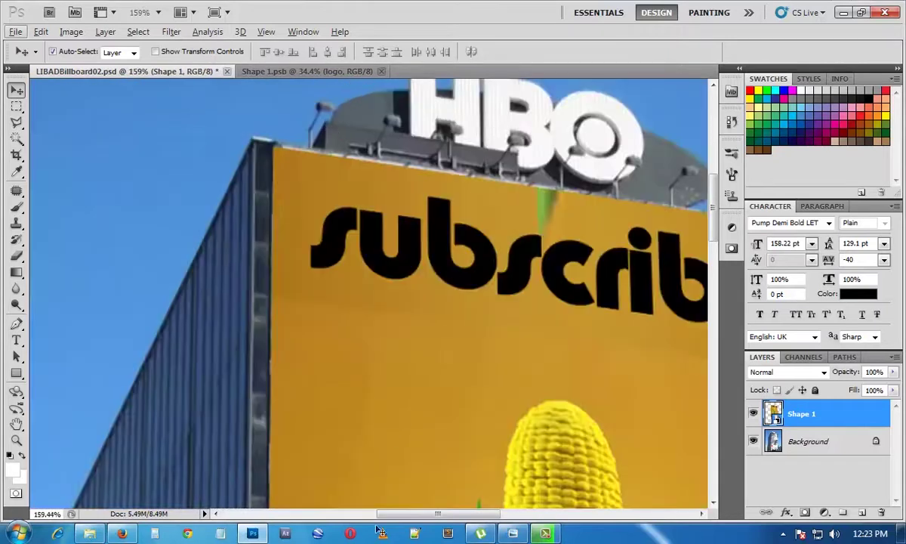
{"action": "scroll", "coordinate": [454, 476], "scroll_direction": "up", "scroll_amount": 1}
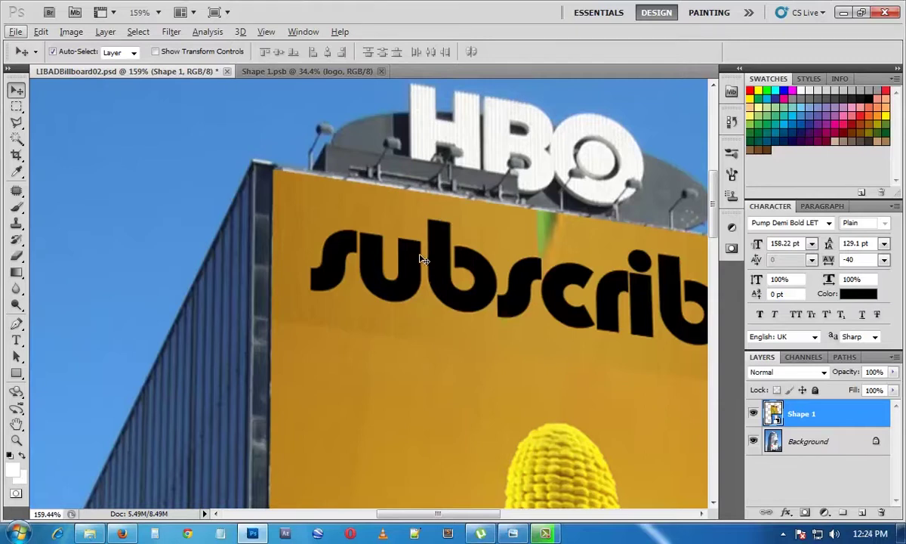
{"action": "key", "text": "alt"}
{"action": "scroll", "coordinate": [421, 244], "scroll_direction": "down", "scroll_amount": 2}
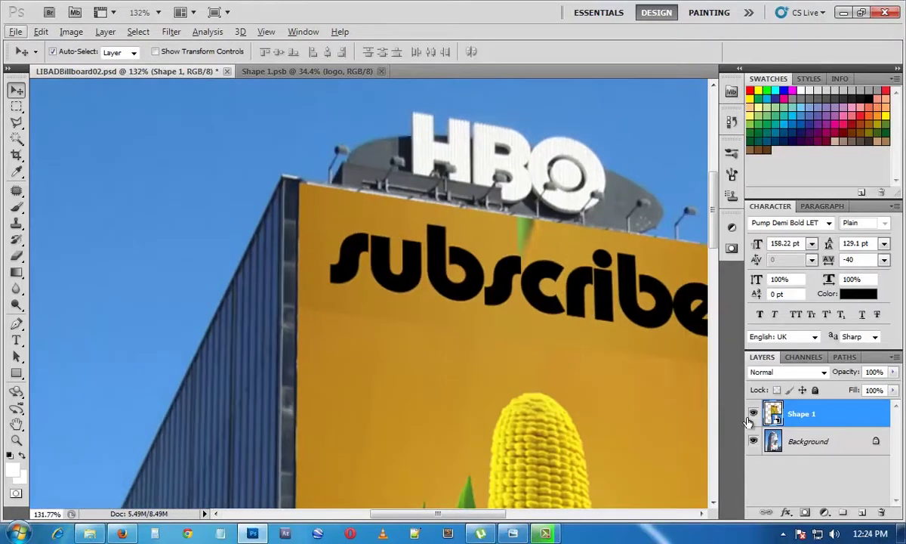
{"action": "left_click", "coordinate": [753, 414]}
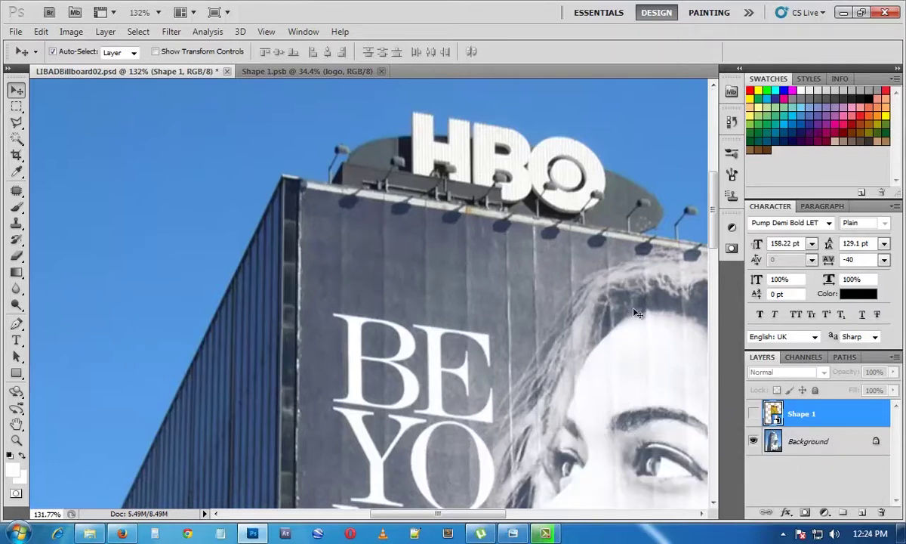
{"action": "left_click", "coordinate": [753, 414]}
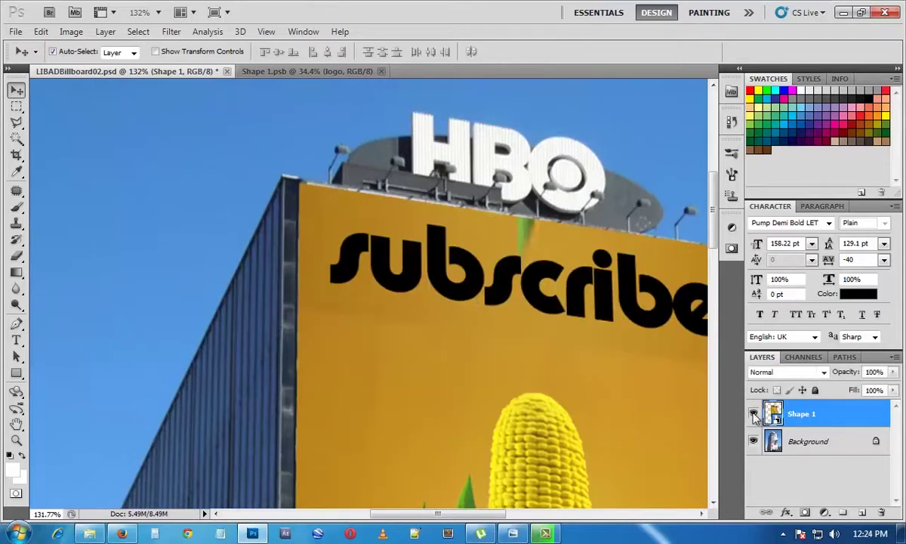
- Add a layer mask to Shape 1 and lower its opacity to 13%
{"action": "left_click", "coordinate": [806, 513]}
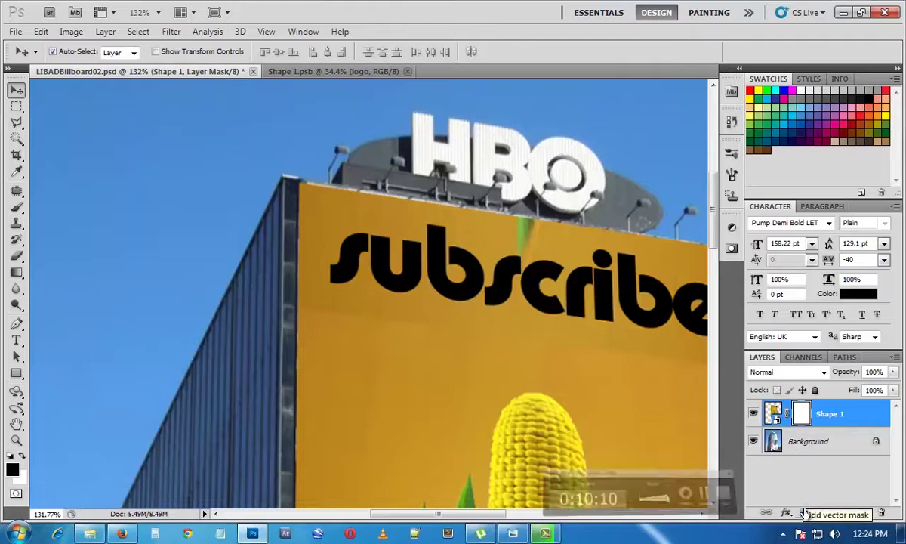
{"action": "scroll", "coordinate": [337, 150], "scroll_direction": "up", "scroll_amount": 5}
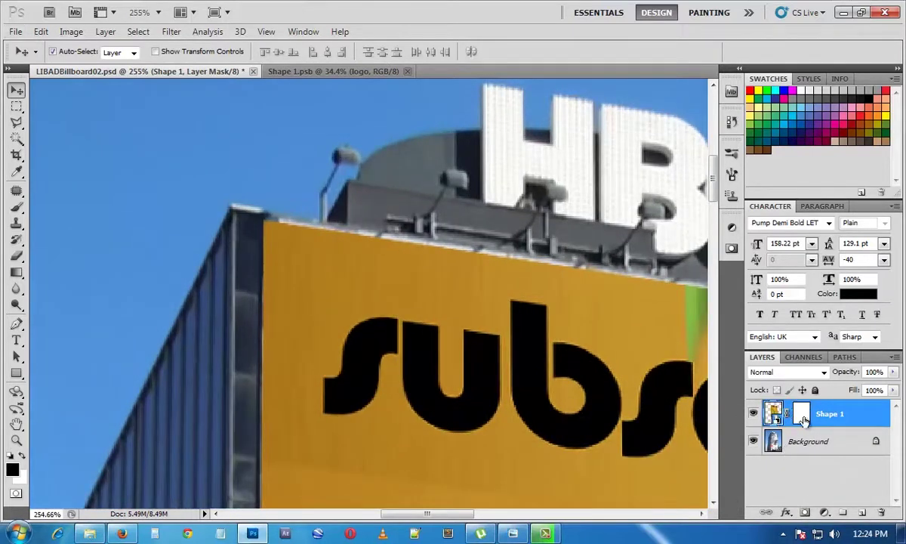
{"action": "left_click", "coordinate": [773, 413]}
{"action": "left_click", "coordinate": [893, 372]}
{"action": "left_click_drag", "start_coordinate": [894, 383], "coordinate": [831, 387]}
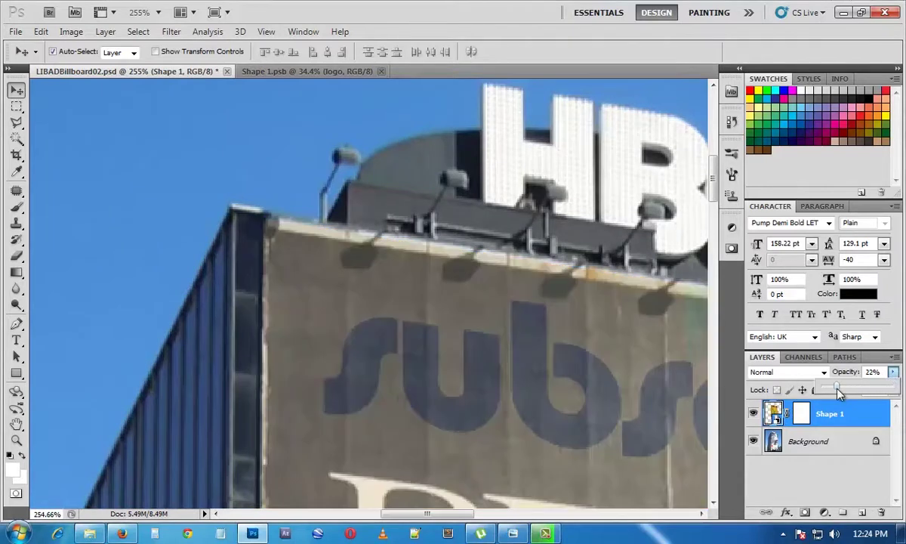
- Target the Shape 1 mask and set up a black 15 px brush for painting
{"action": "left_click", "coordinate": [802, 413]}
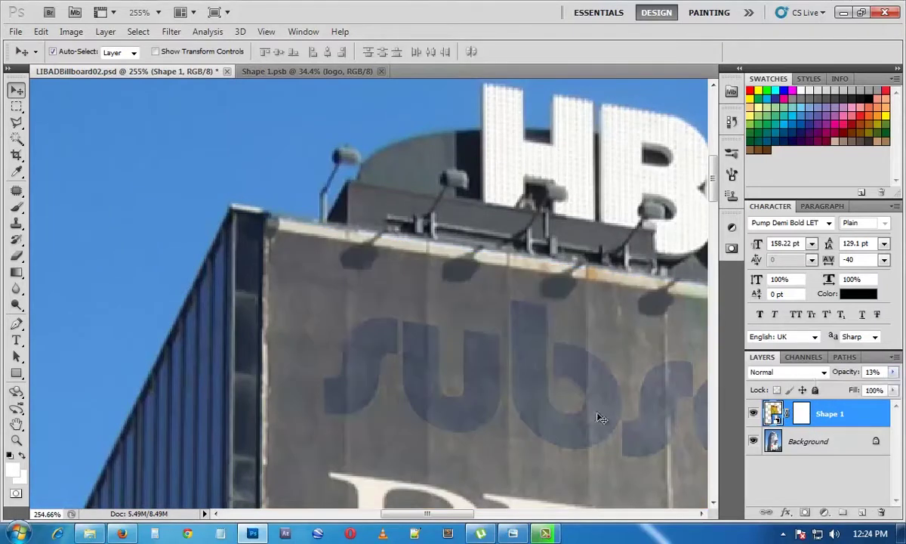
{"action": "left_click", "coordinate": [16, 206]}
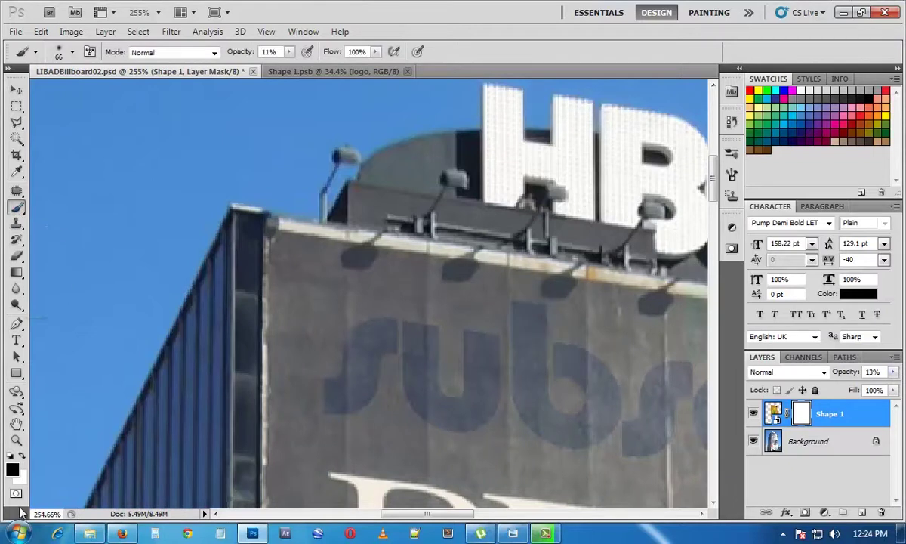
{"action": "left_click", "coordinate": [12, 471]}
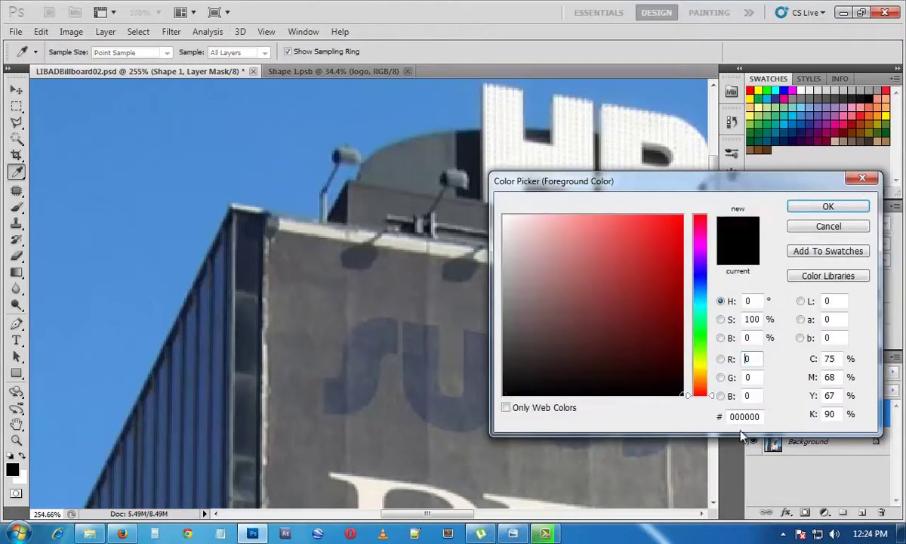
{"action": "left_click", "coordinate": [792, 207]}
{"action": "scroll", "coordinate": [355, 227], "scroll_direction": "up", "scroll_amount": 3}
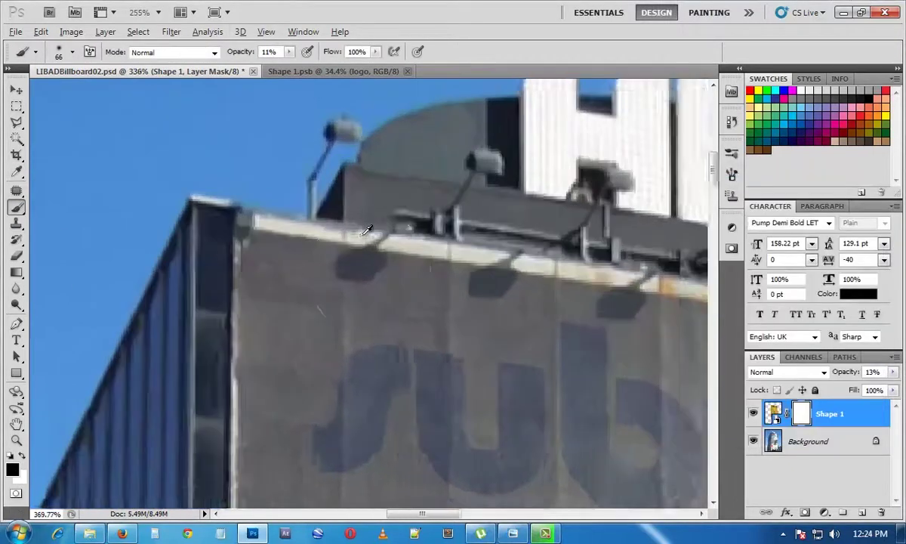
{"action": "right_click", "coordinate": [393, 324]}
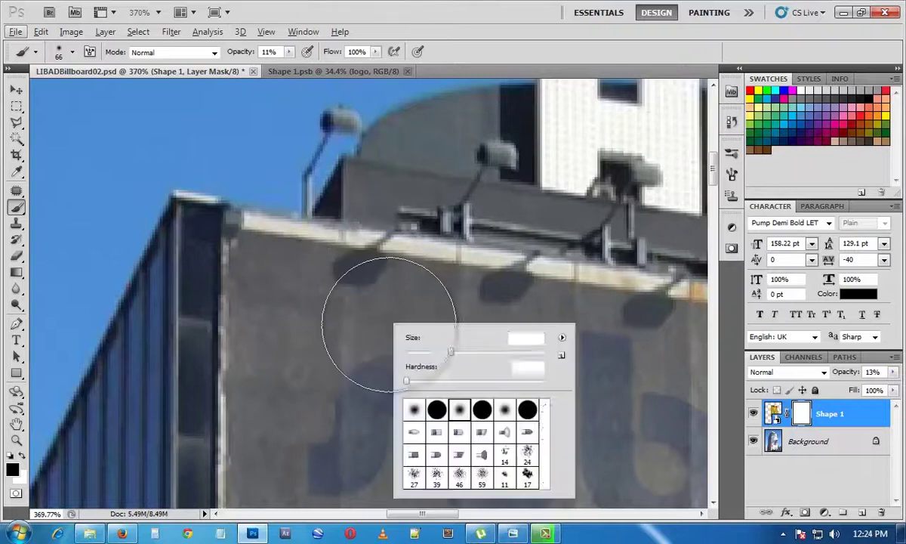
{"action": "left_click_drag", "start_coordinate": [443, 360], "coordinate": [412, 352]}
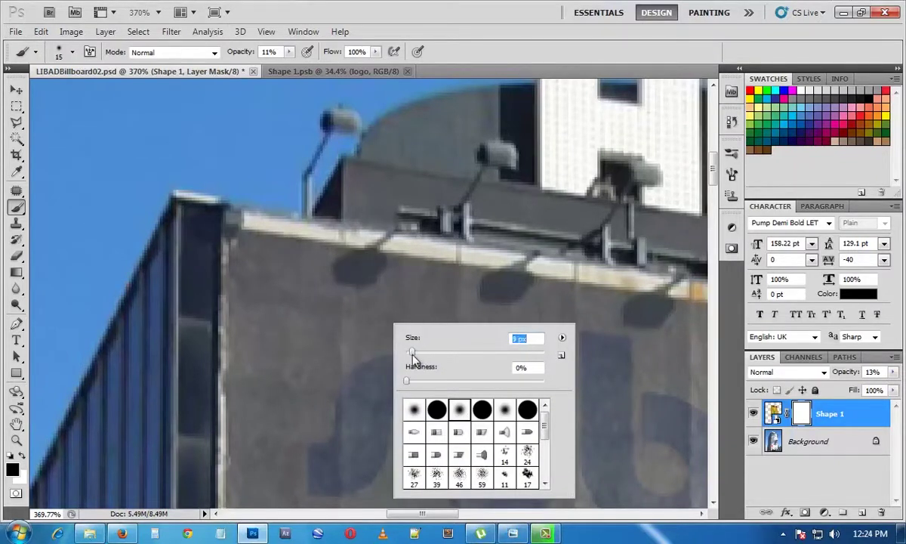